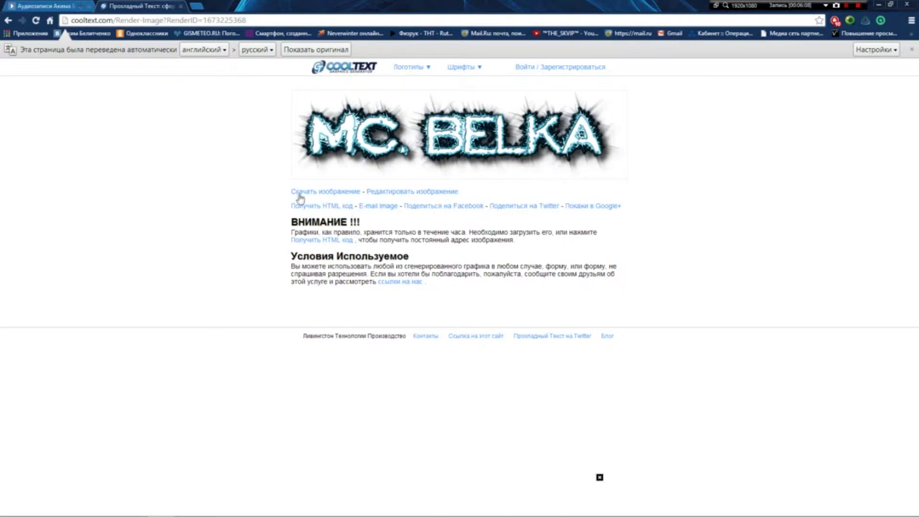
Download the rendered MC. BELKA logo image from the Cool Text page
left_click(329, 198)
left_click(326, 192)
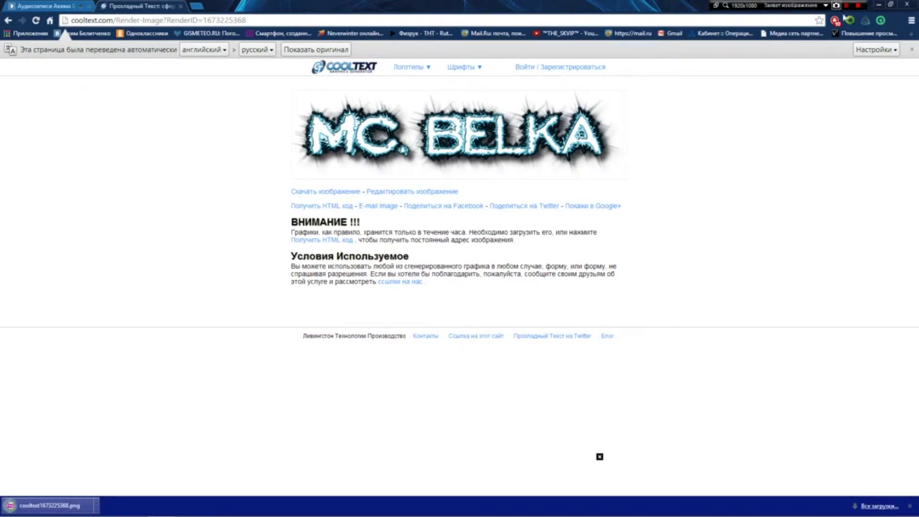
left_click(880, 4)
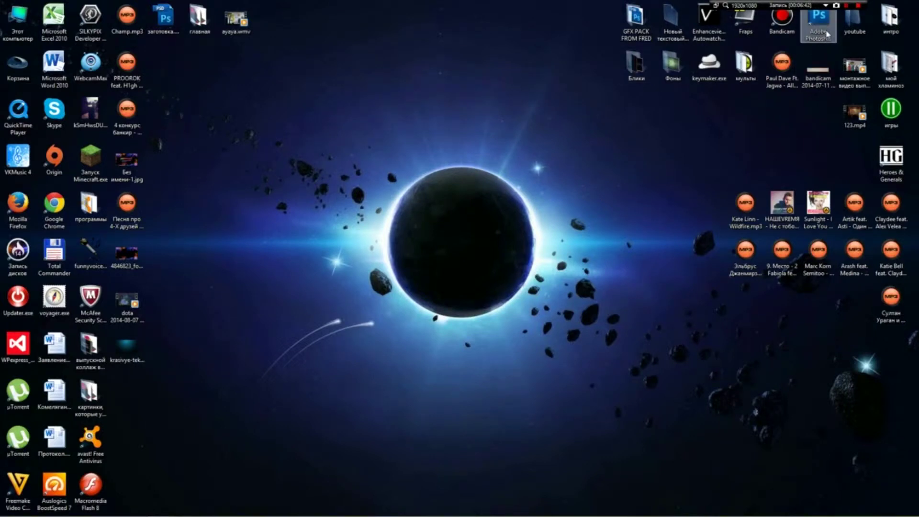
left_click(162, 508)
left_click(321, 178)
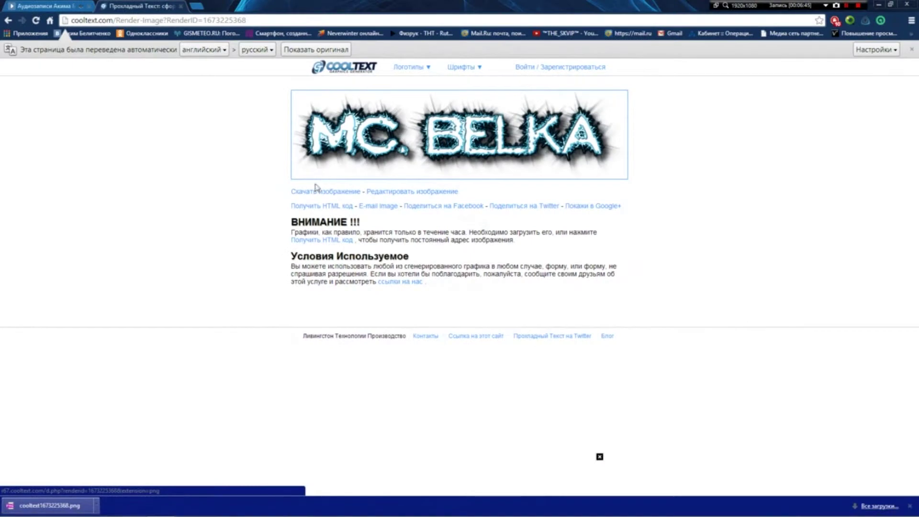
Show the downloaded cooltext1673225368.png in its folder, move it onto the desktop and close the folder window
left_click(98, 504)
left_click(114, 473)
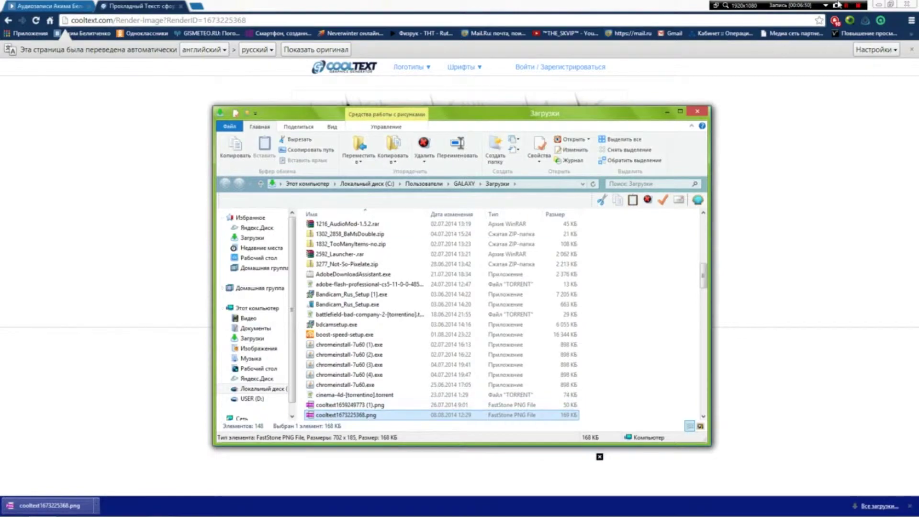
left_click(879, 4)
left_click_drag(352, 415, 127, 397)
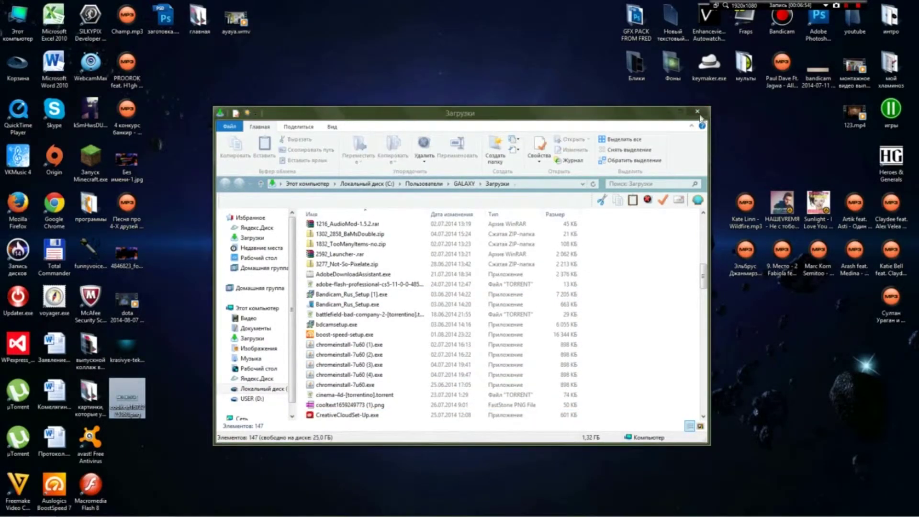
left_click(698, 114)
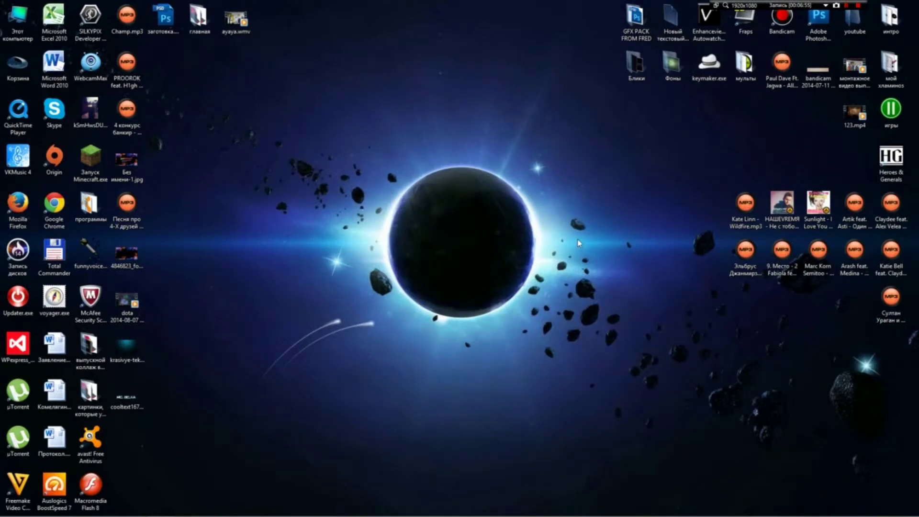
Launch Adobe Photoshop CS5 from the desktop
left_click(819, 21)
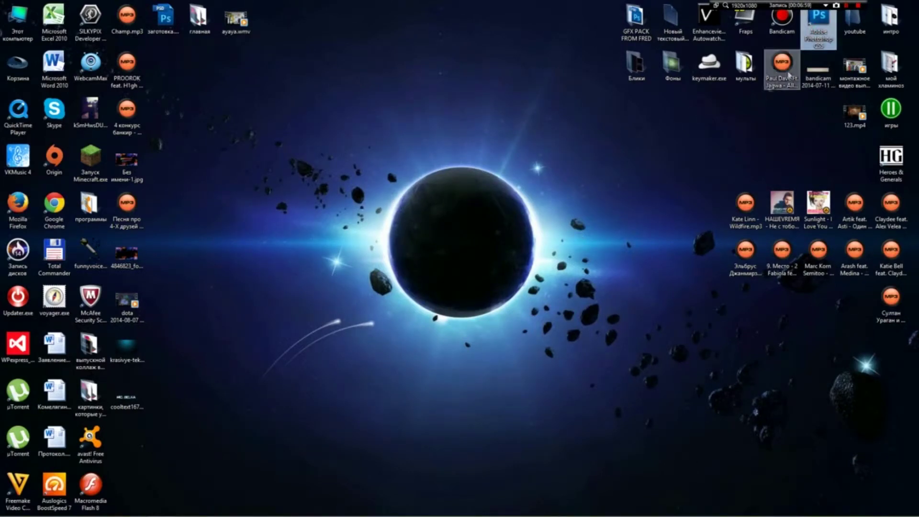
double_click(829, 44)
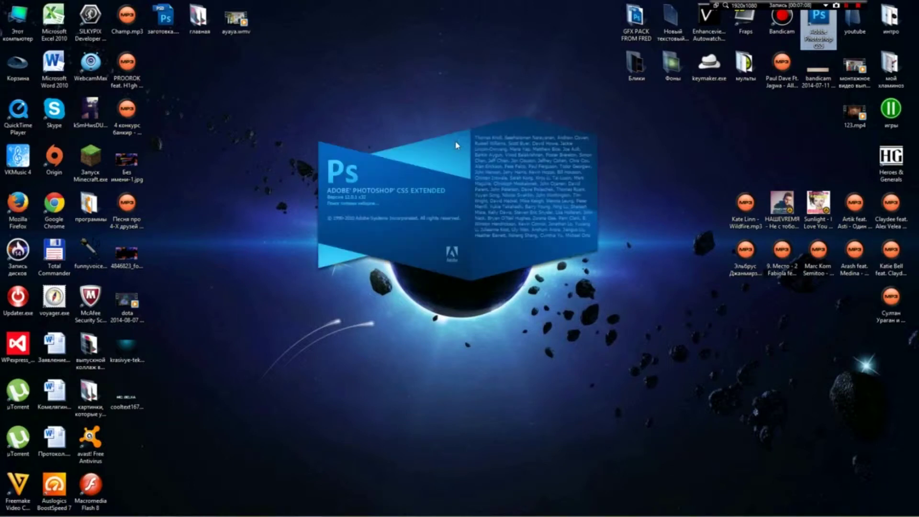
left_click(127, 346)
left_click_drag(125, 345, 191, 294)
left_click_drag(356, 284, 378, 284)
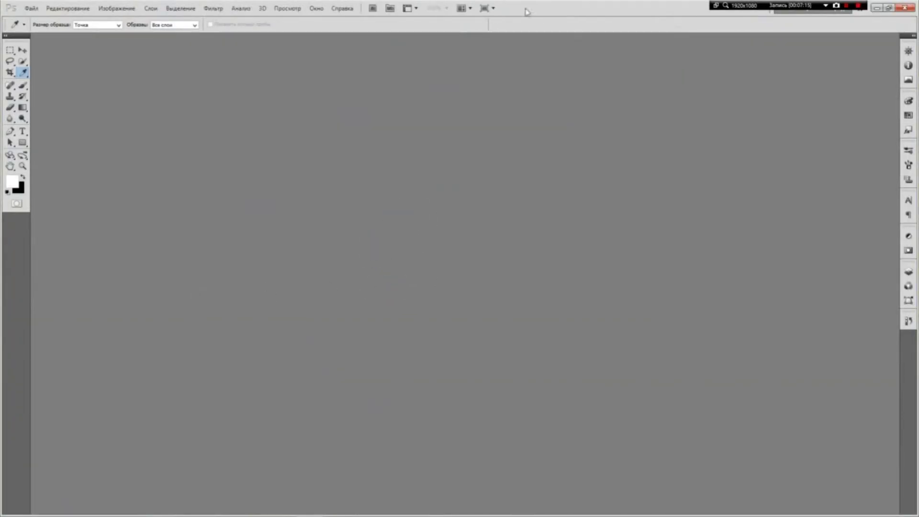
Un-maximize the Photoshop window and open the krasivye-tekstury-dlya-sajta.jpg background from the desktop as a docked document
left_click(888, 7)
left_click_drag(571, 44, 685, 36)
left_click_drag(121, 357, 425, 241)
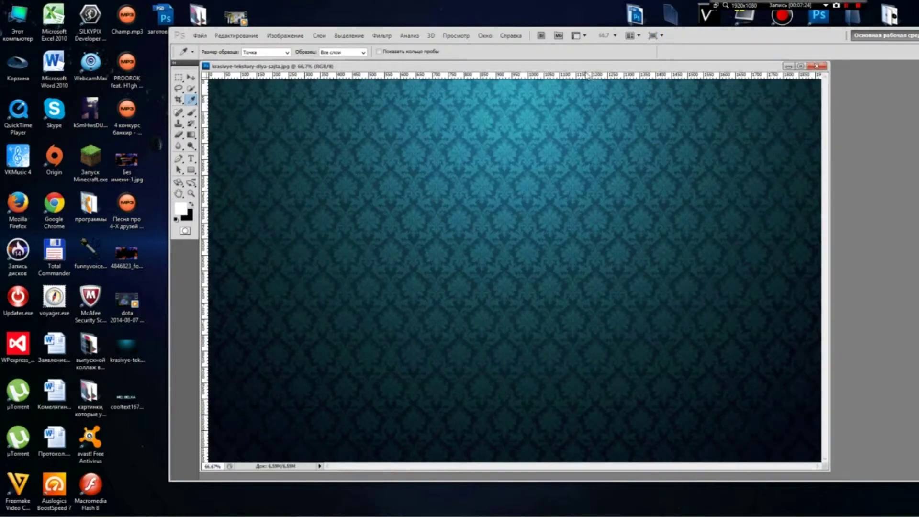
left_click_drag(579, 67, 650, 62)
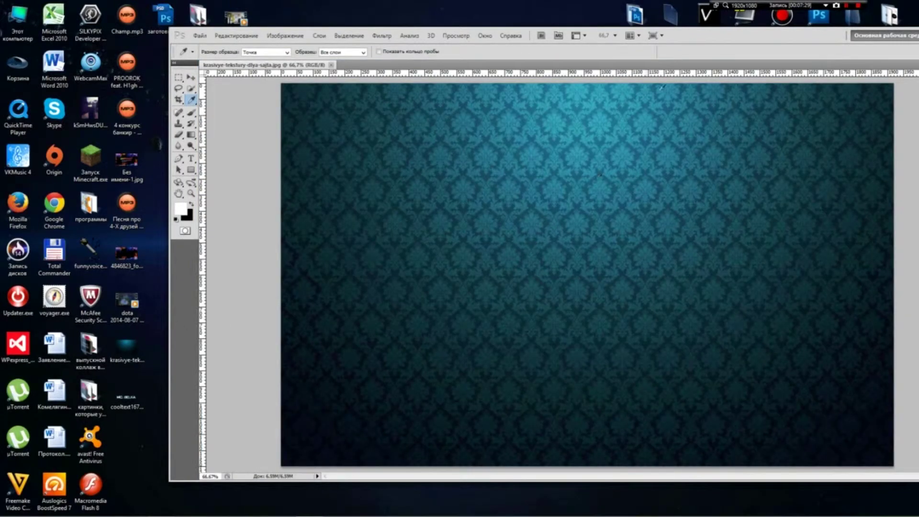
Place cooltext1673225368.png from the desktop onto the background and enlarge it to about 147% width and 172% height
mouse_move(698, 39)
left_mouse_down()
mouse_move(646, 36)
mouse_move(705, 42)
left_mouse_up()
left_click_drag(127, 395, 533, 266)
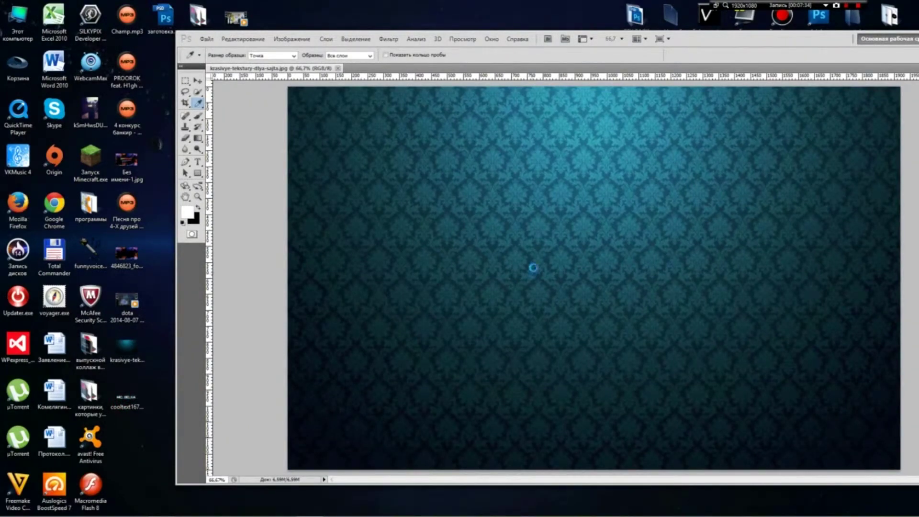
left_click_drag(698, 42, 544, 29)
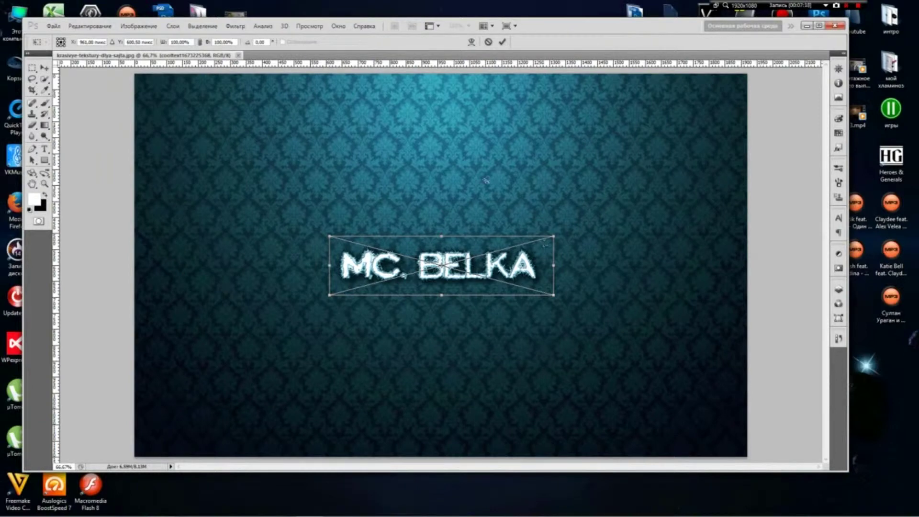
left_click_drag(553, 235, 660, 194)
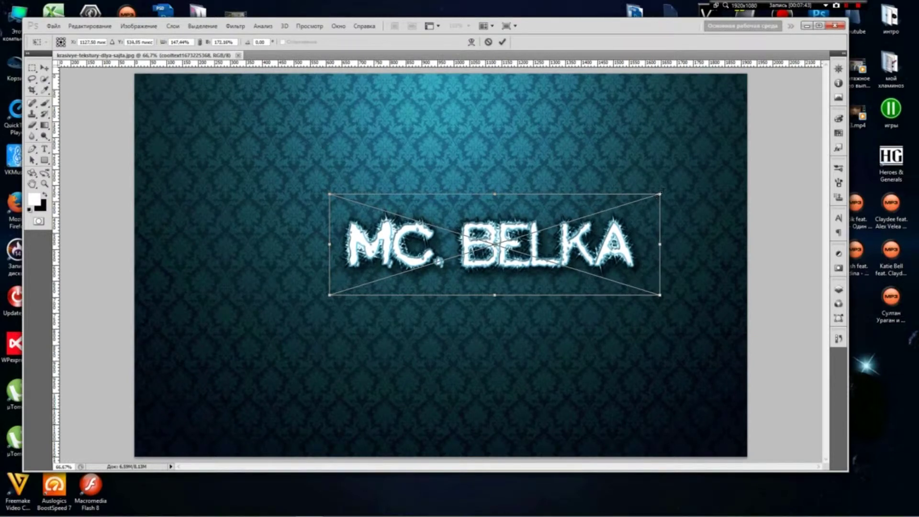
key("Return")
key("i")
left_click(498, 238)
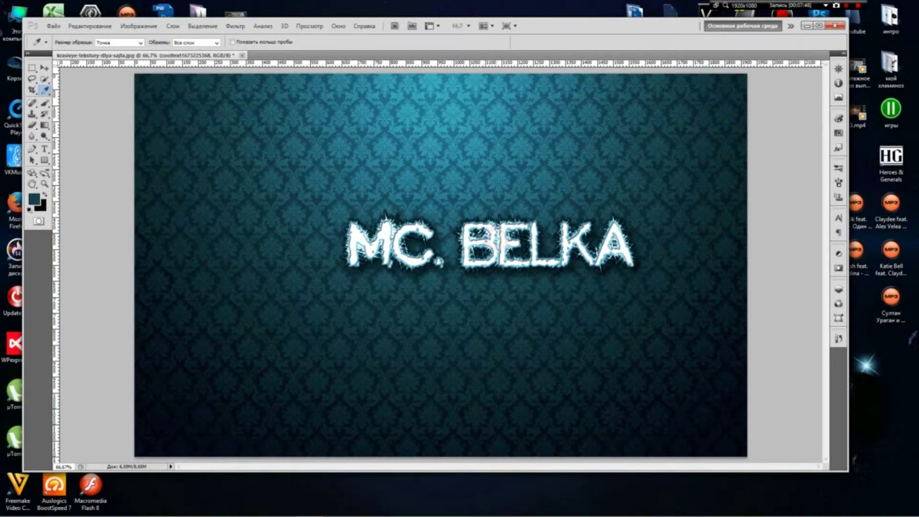
Move the MC. BELKA logo with the Move tool so it is centred in the upper part of the background
left_click(44, 68)
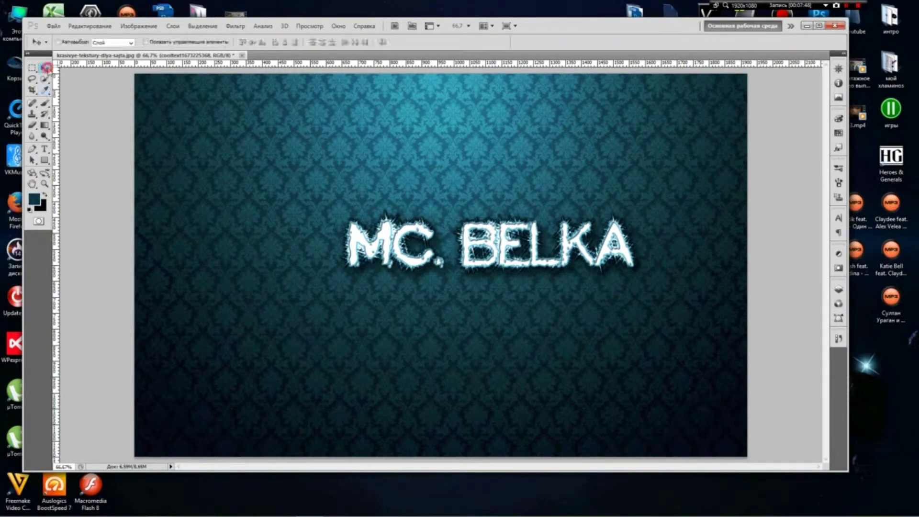
left_click_drag(493, 245, 448, 200)
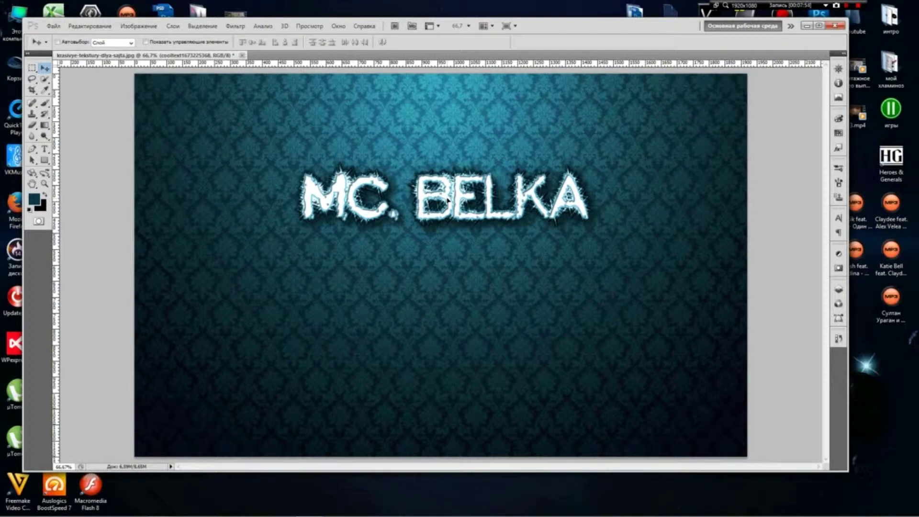
left_click_drag(447, 200, 447, 180)
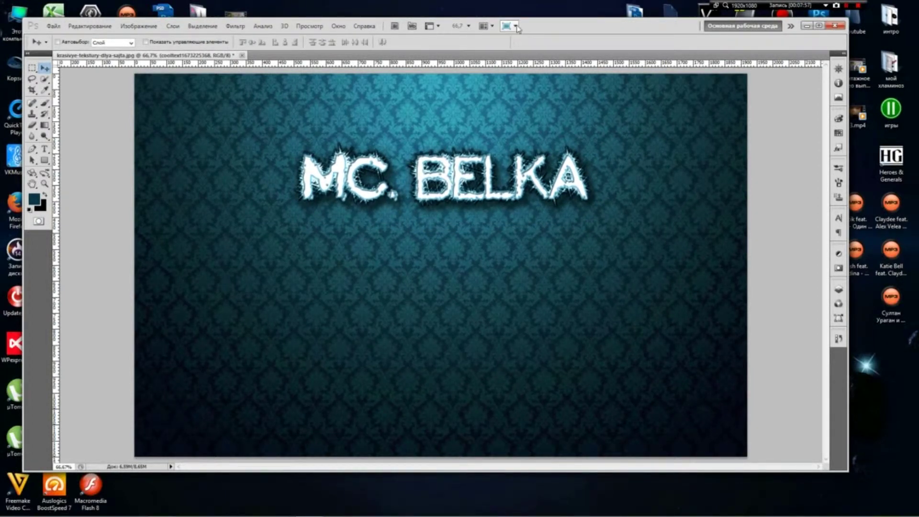
Uncover the desktop and open the Блики folder inside GFX PACK FROM FRED
left_click_drag(536, 28, 491, 109)
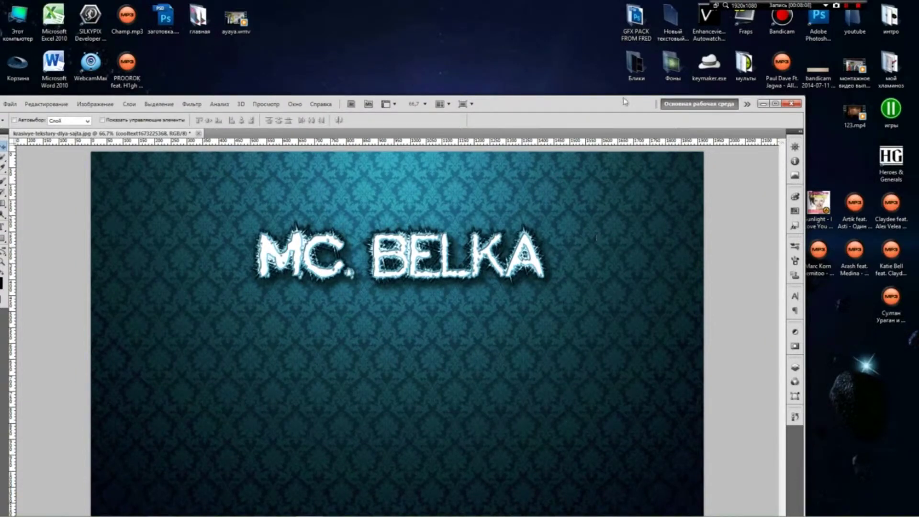
left_click(644, 31)
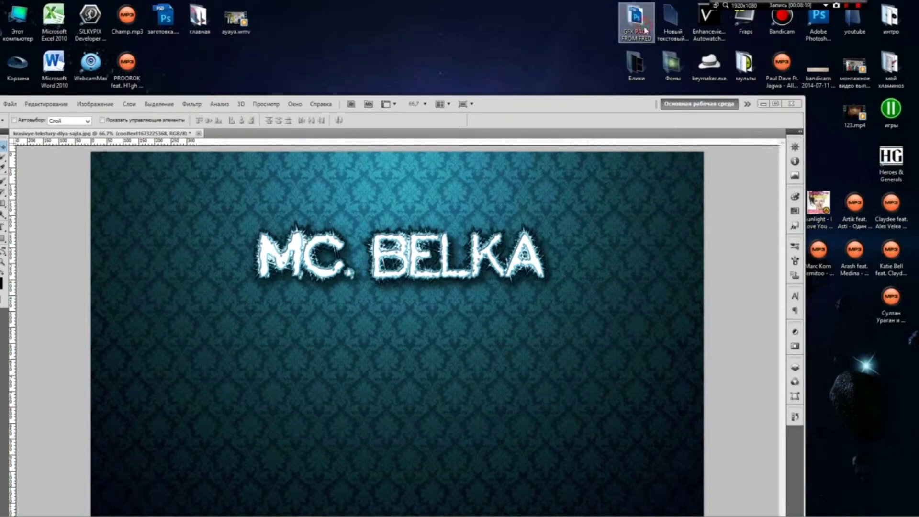
double_click(645, 30)
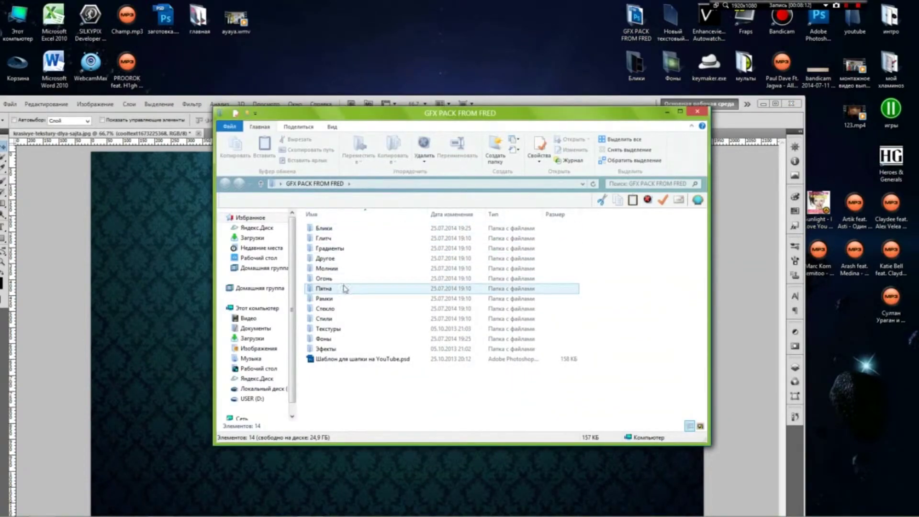
left_click(324, 239)
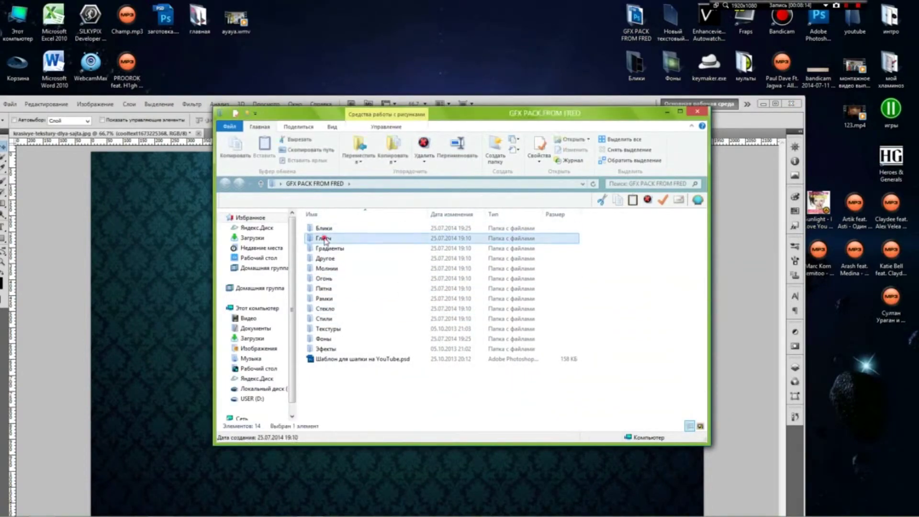
double_click(324, 239)
key("BackSpace")
double_click(324, 225)
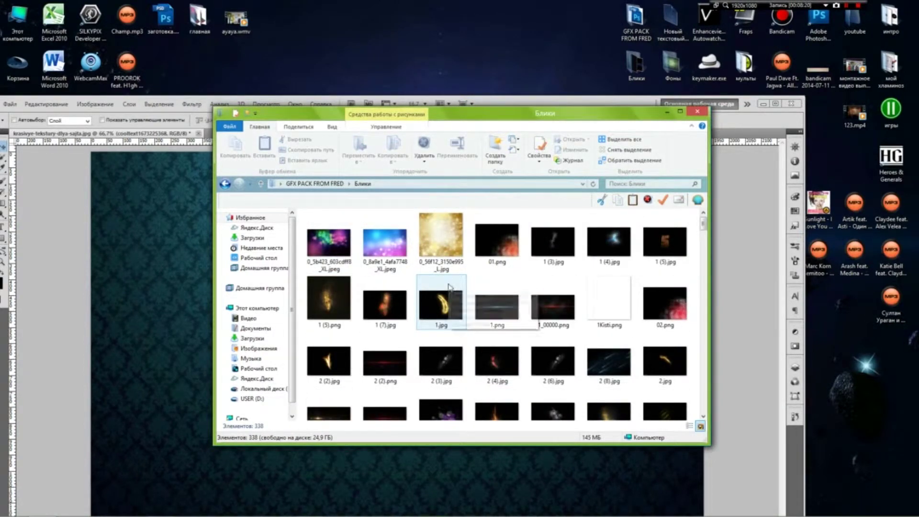
Place the rainbow wave image 265a8d289e1d from the Блики folder into the document and move it just below the logo
scroll(448, 287, "down", 3)
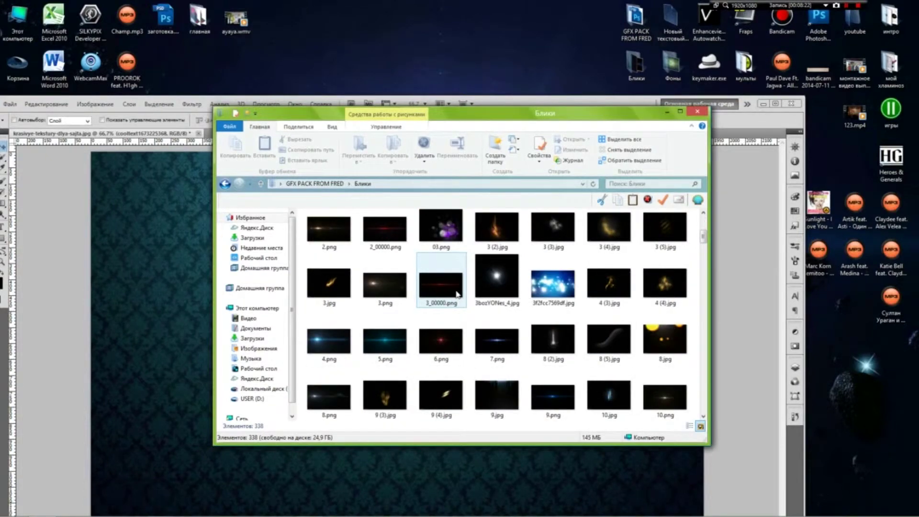
scroll(457, 294, "down", 2)
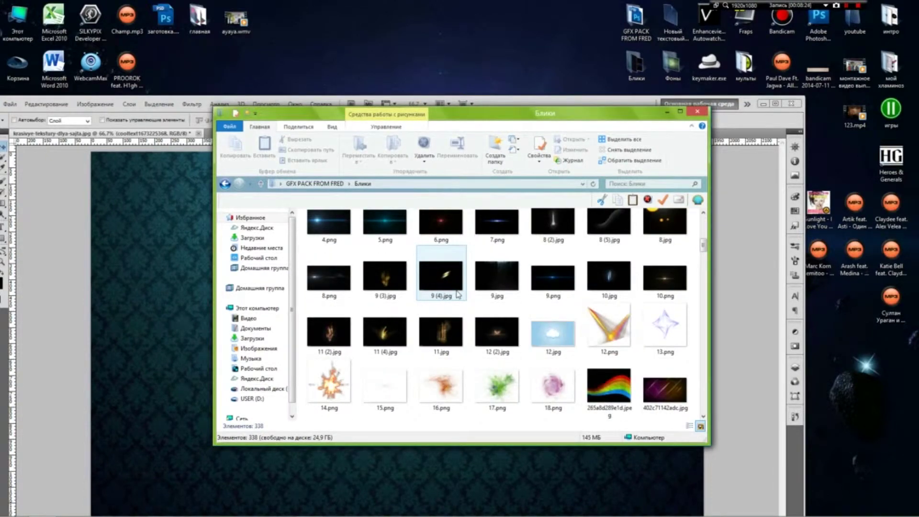
scroll(458, 294, "down", 3)
left_click_drag(609, 238, 201, 297)
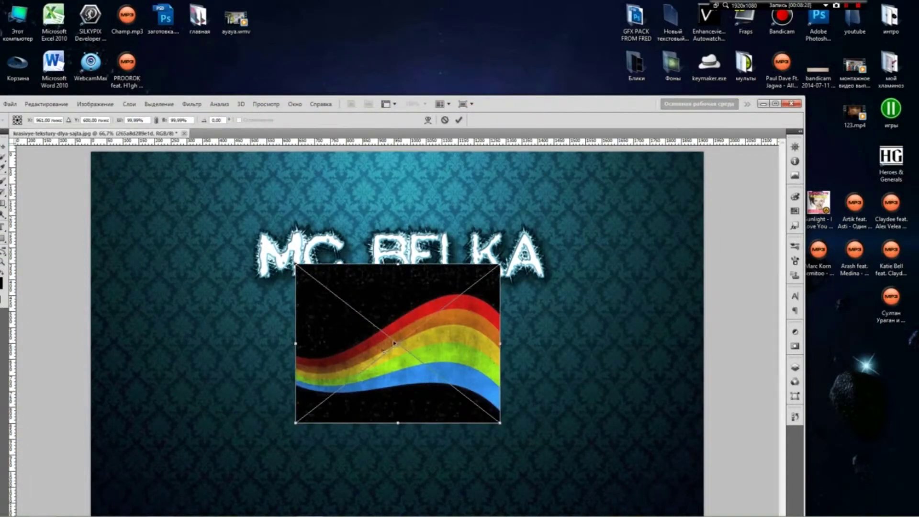
key("Return")
left_click_drag(436, 329, 395, 357)
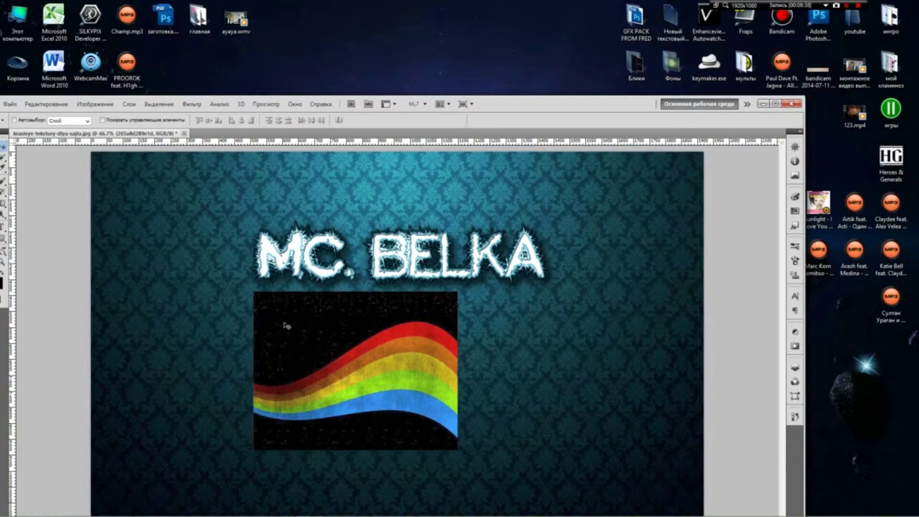
left_click(325, 335)
Maximize the Photoshop window, display the layers, and hide and reshow the logo and rainbow layers to identify each one
left_click(775, 103)
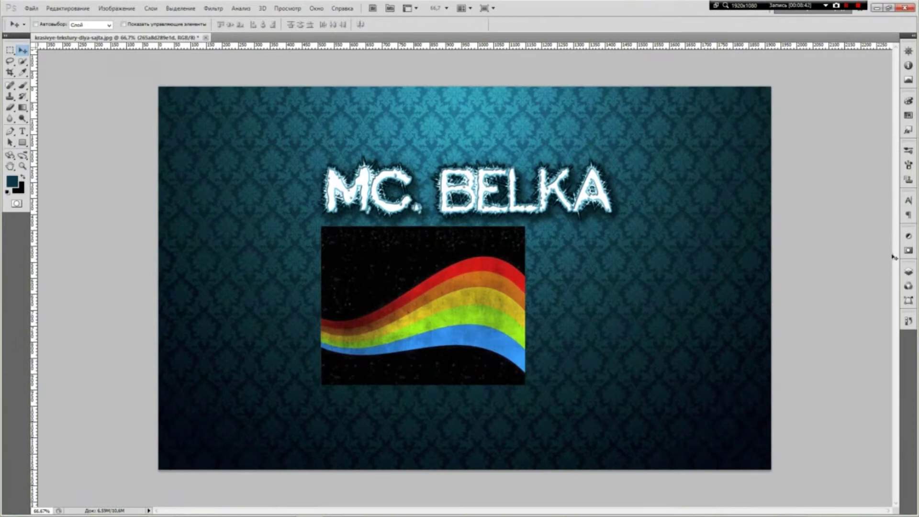
left_click(907, 274)
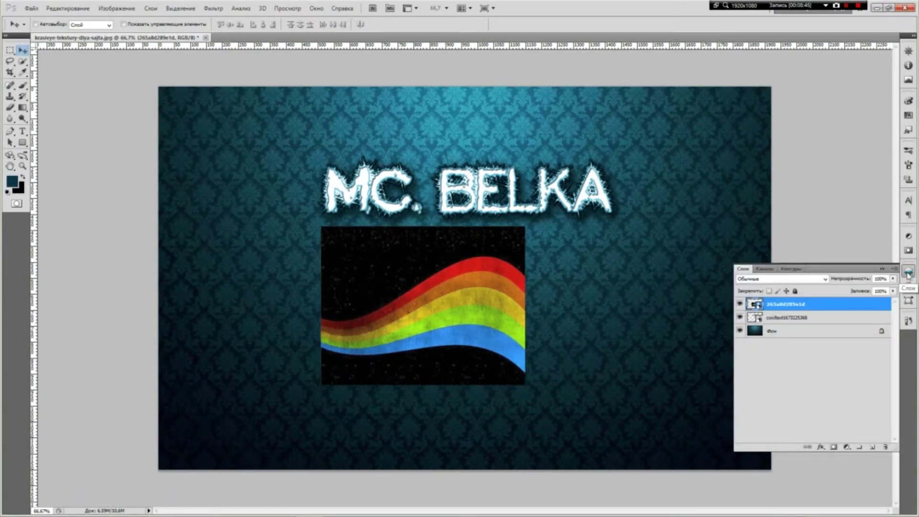
left_click(770, 318)
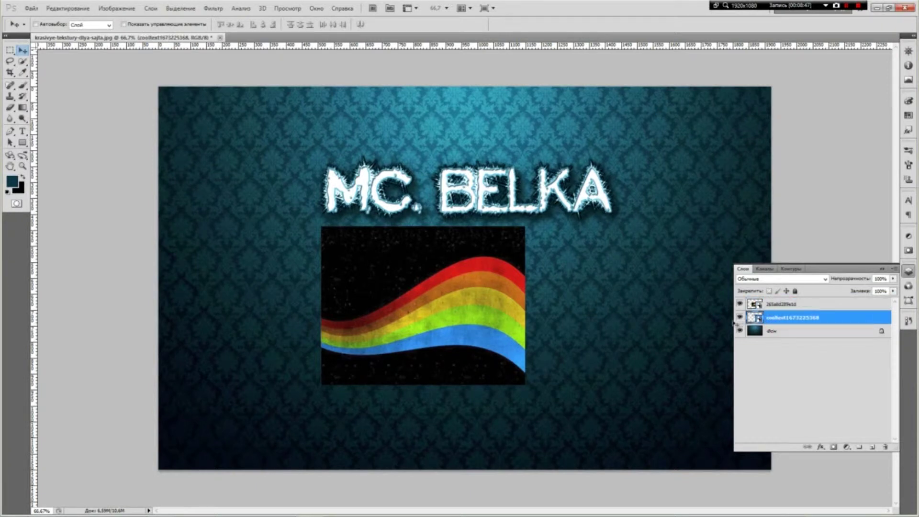
left_click(740, 318)
left_click(739, 318)
left_click(780, 306)
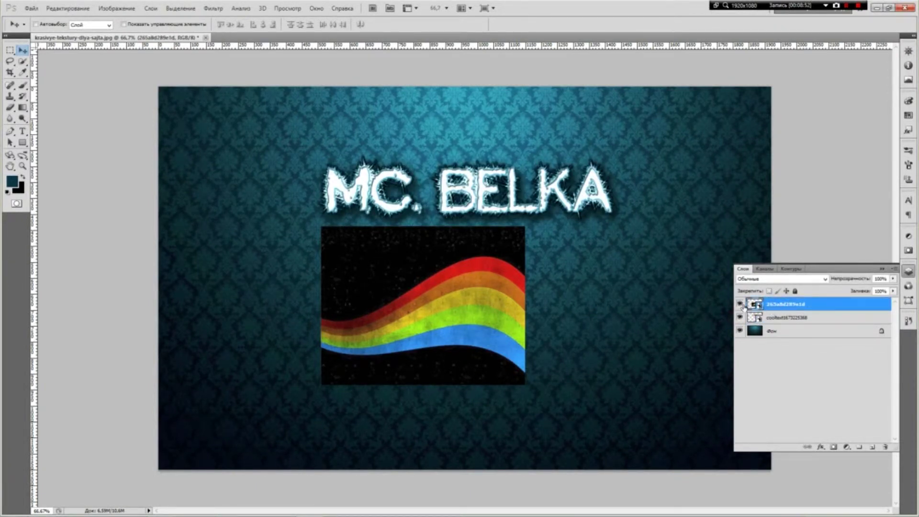
left_click(740, 305)
left_click(740, 304)
Set the rainbow layer's blend mode to Замена светлым and reposition the rainbow just beneath the MC. BELKA logo
left_click(754, 279)
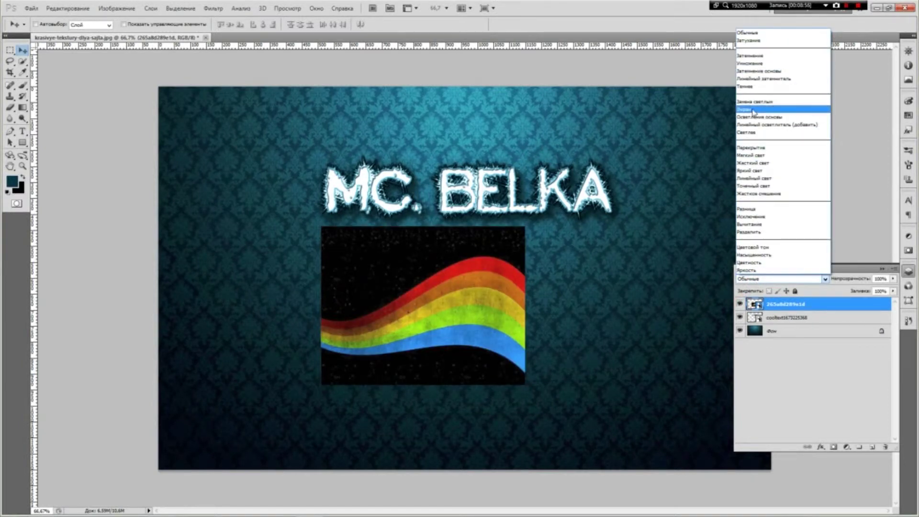
left_click(753, 102)
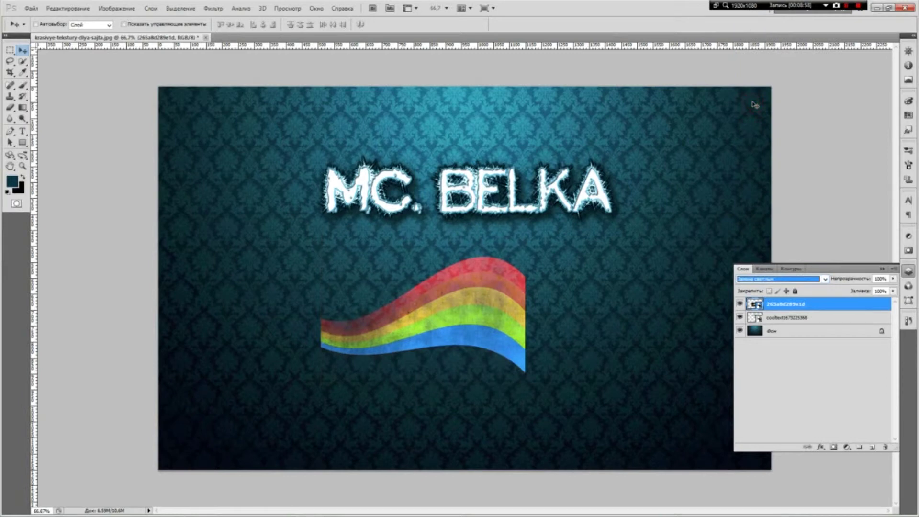
left_click_drag(483, 295, 559, 312)
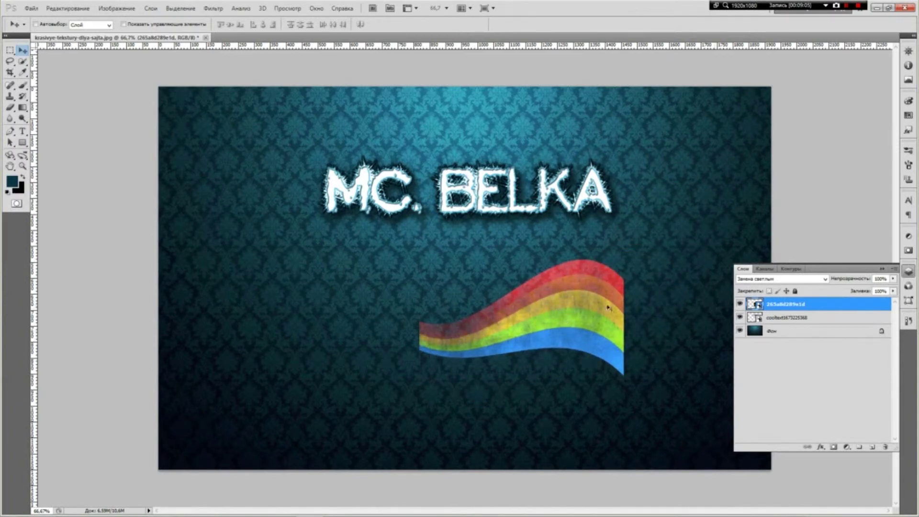
left_click_drag(564, 316, 698, 262)
left_click_drag(611, 271, 407, 304)
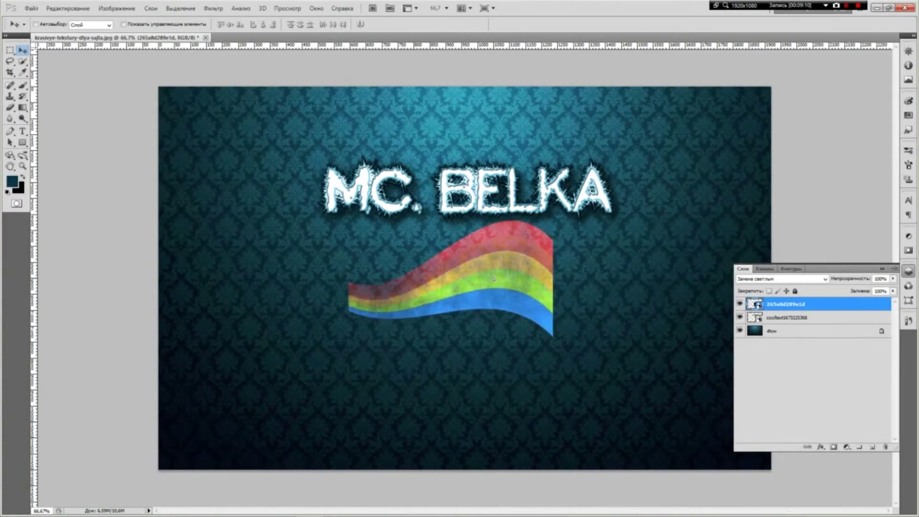
Shift the rainbow wave lower below the logo and delete its layer from the document
left_click_drag(489, 296, 488, 303)
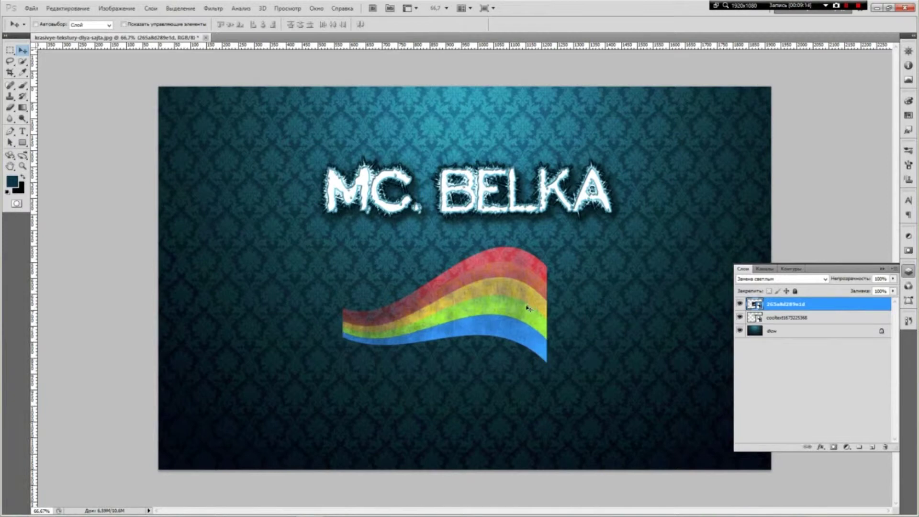
key("Delete")
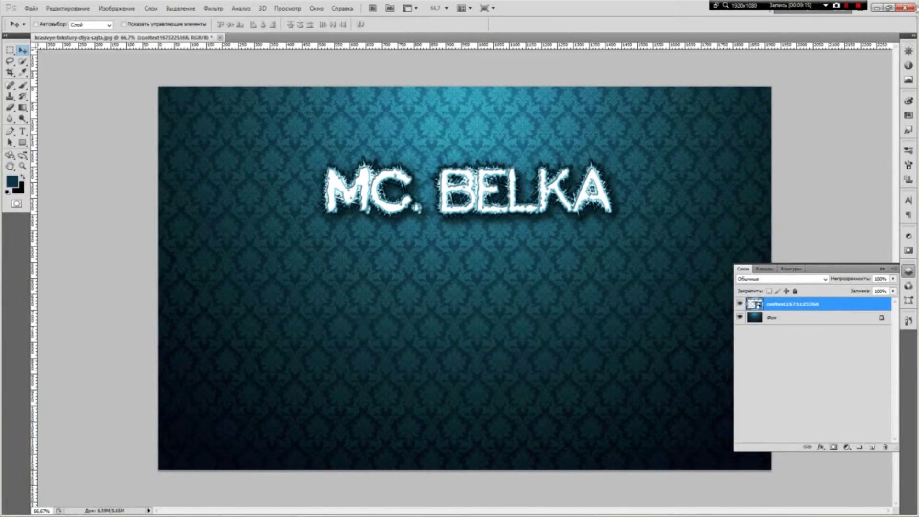
Place the purple light image bliki_svet_krugi_formy_1920x1080.jpg from the Блики folder into the document
left_click(880, 8)
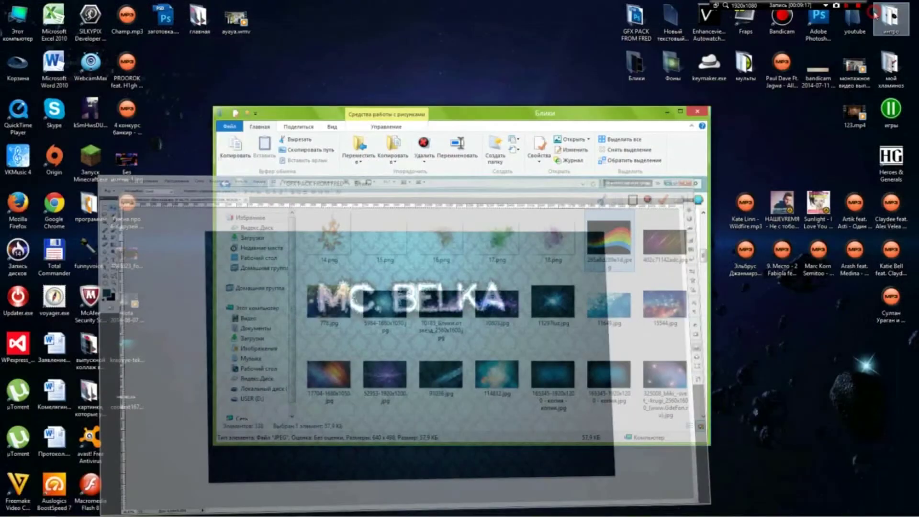
scroll(472, 299, "down", 5)
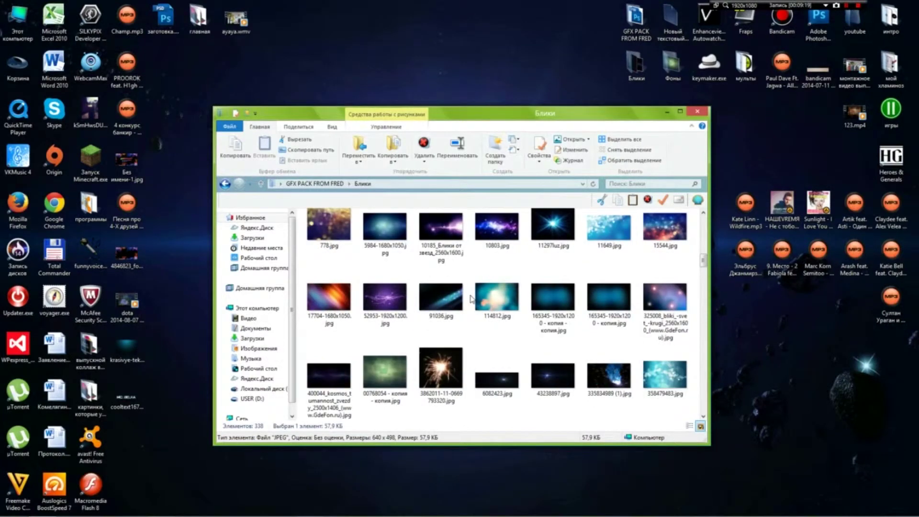
scroll(471, 299, "down", 3)
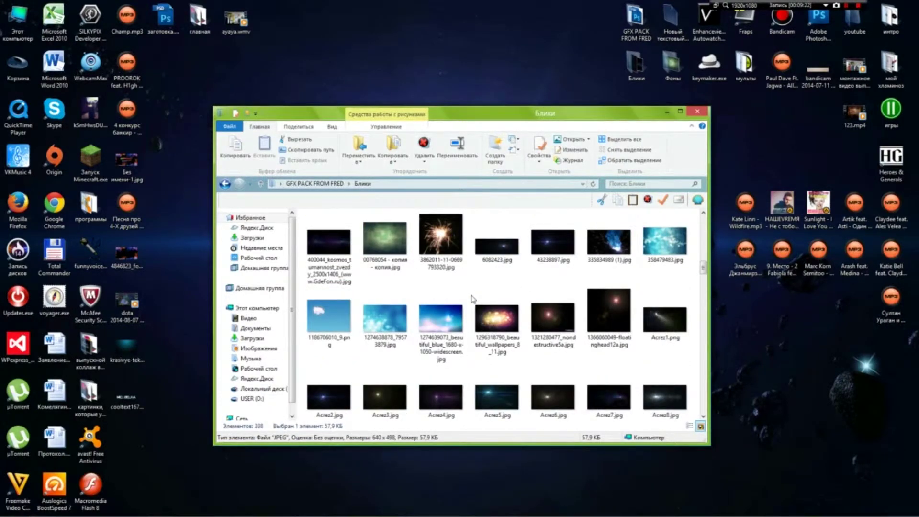
scroll(473, 299, "down", 5)
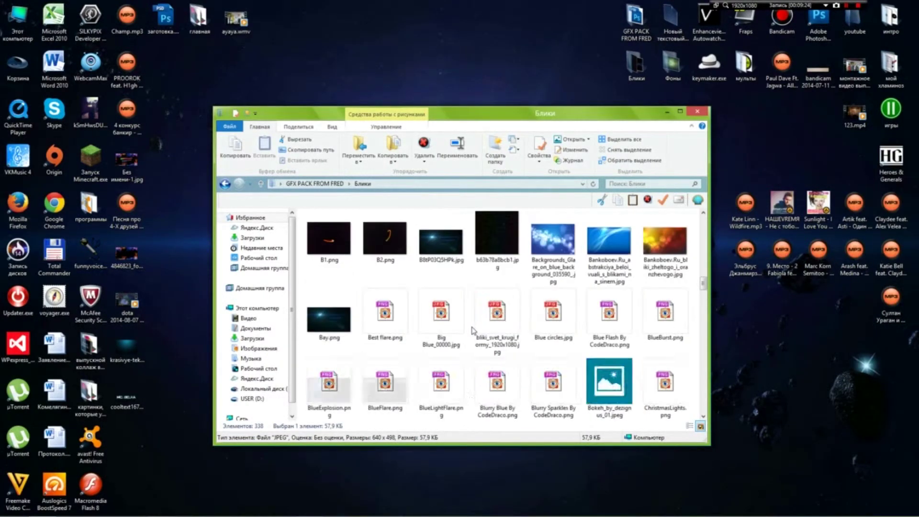
scroll(500, 380, "down", 2)
scroll(503, 344, "up", 2)
left_click_drag(501, 344, 431, 287)
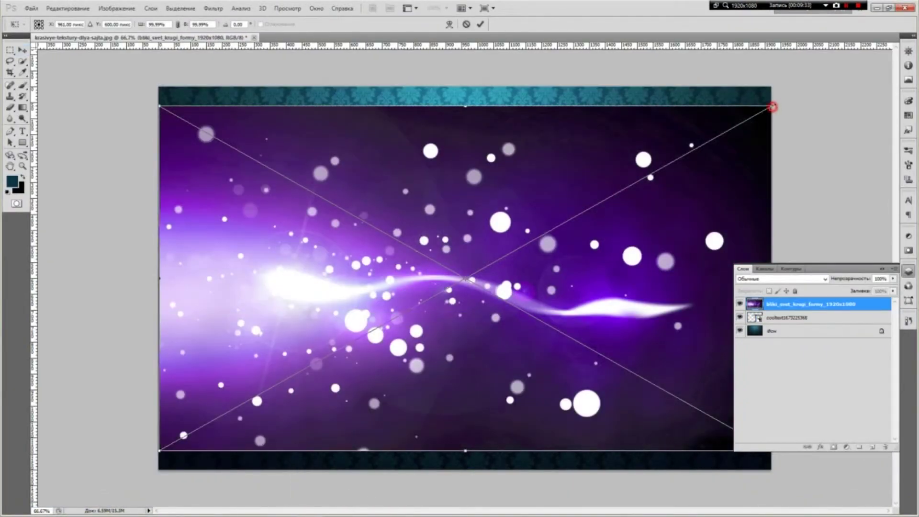
Stretch the placed purple light image vertically to cover the whole canvas and commit the placement
left_click_drag(773, 106, 775, 84)
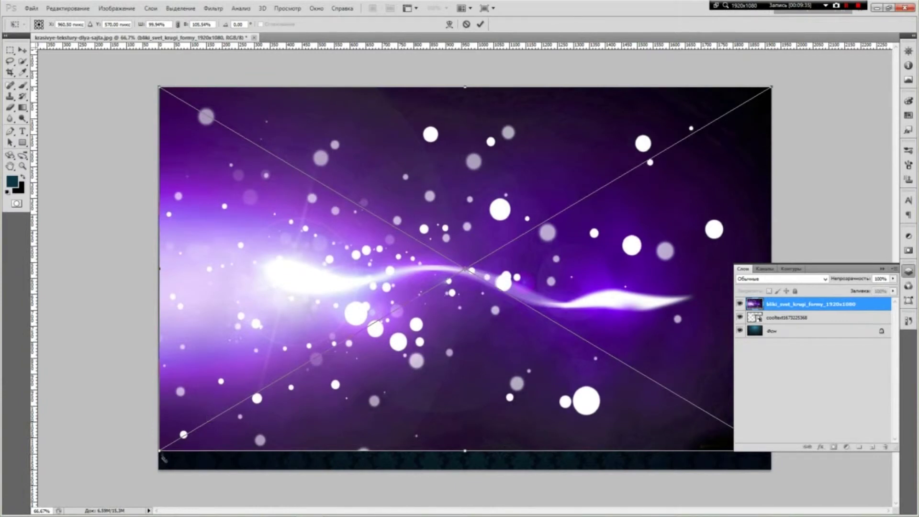
left_click_drag(157, 453, 156, 473)
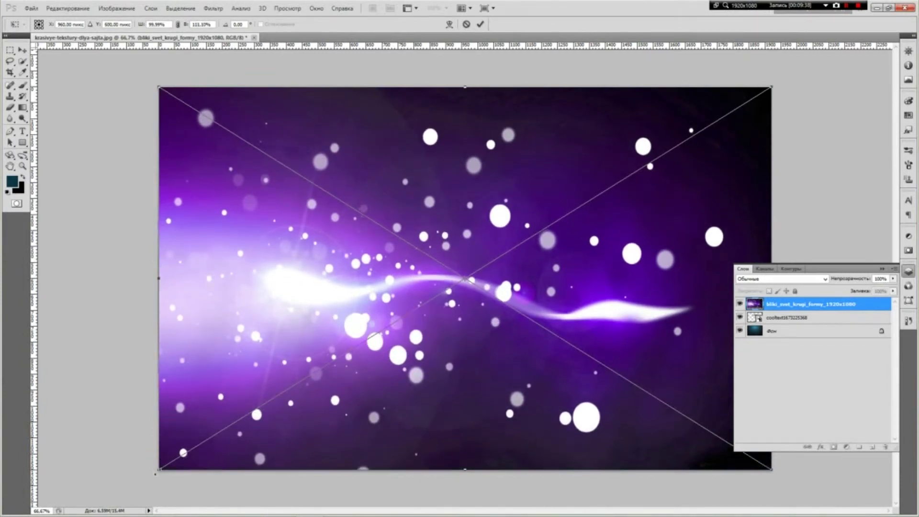
key("Return")
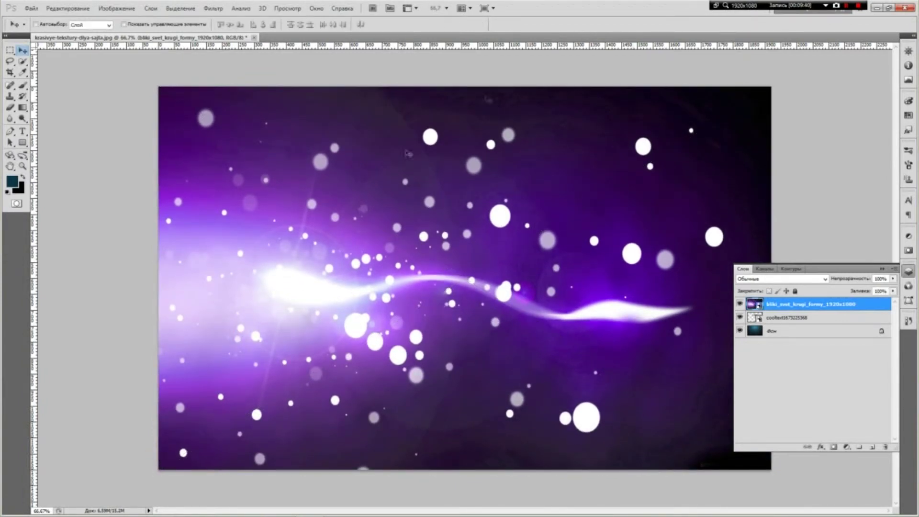
Set the purple light layer's blend mode to Замена светлым and its opacity to 32%, and collapse the layer list
left_click(756, 280)
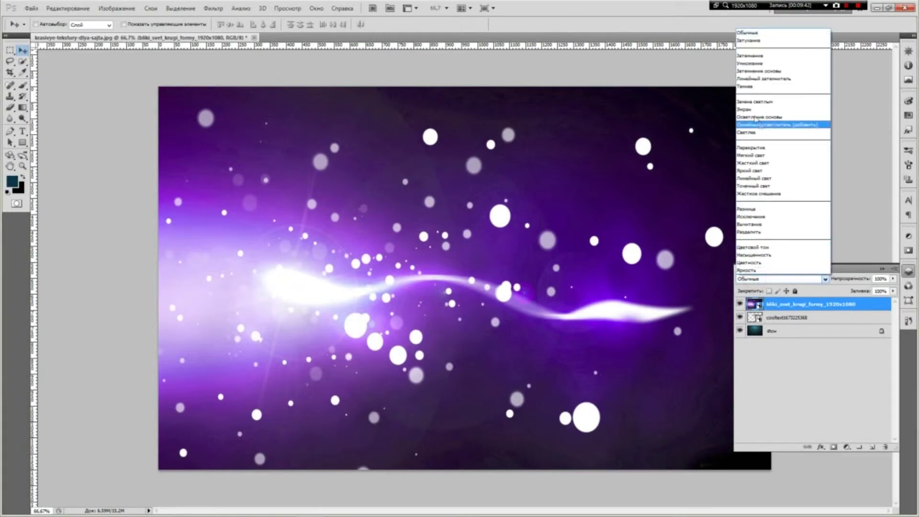
left_click(755, 102)
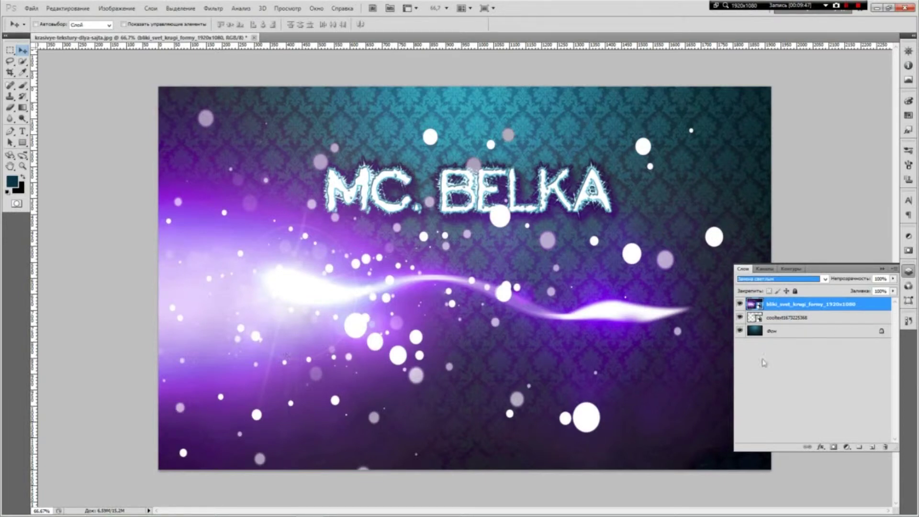
left_click(893, 279)
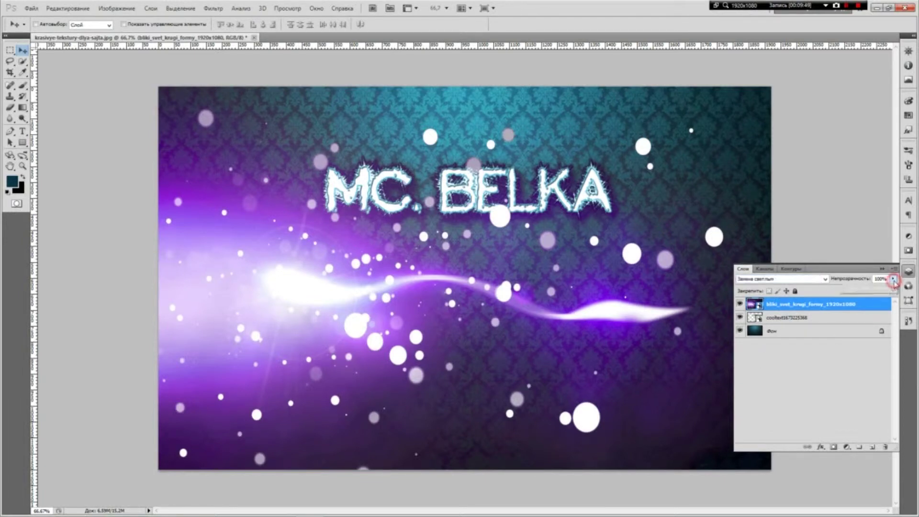
left_click_drag(893, 293, 871, 294)
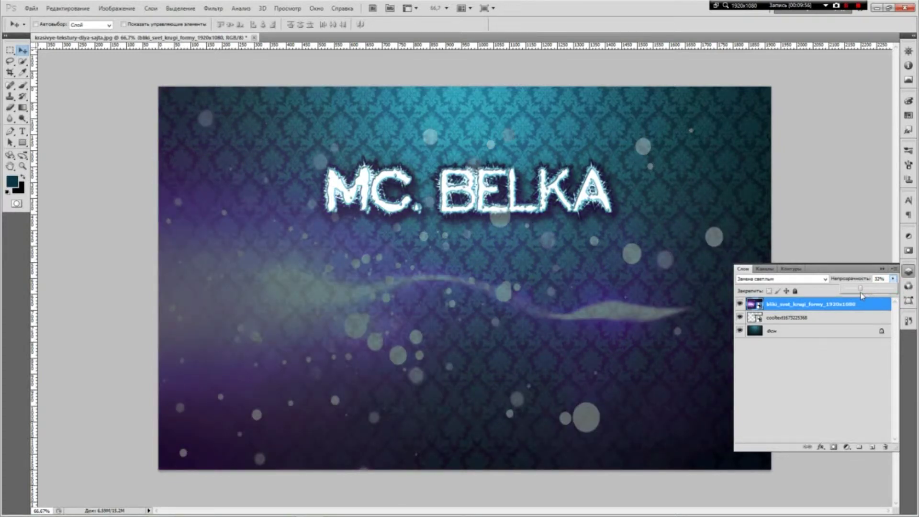
left_click(851, 237)
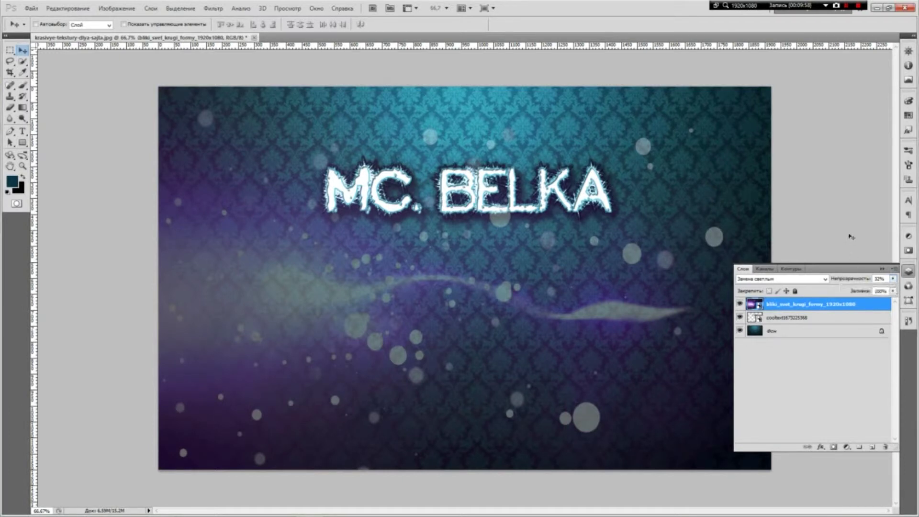
left_click(908, 274)
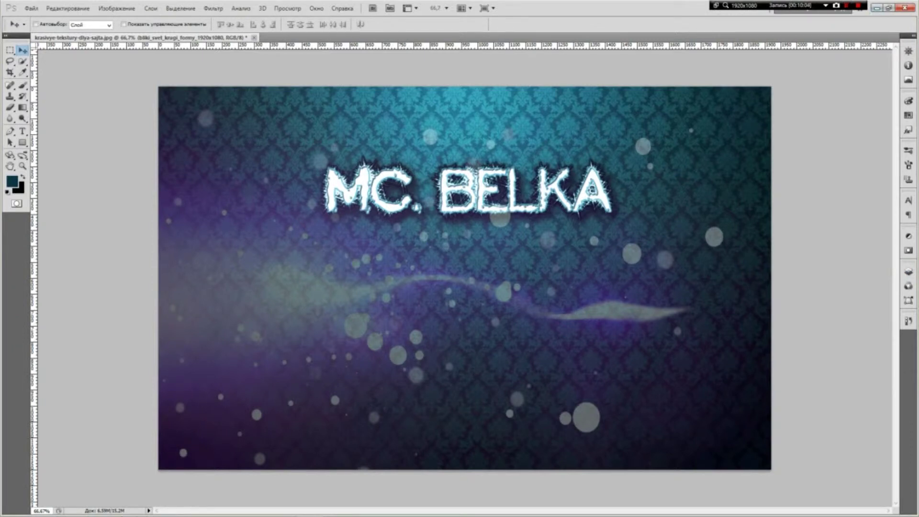
Bring up the Блики folder window, and switch to Chrome to play Skillet – Comatose from the VK audio list before minimizing the browser
mouse_move(125, 515)
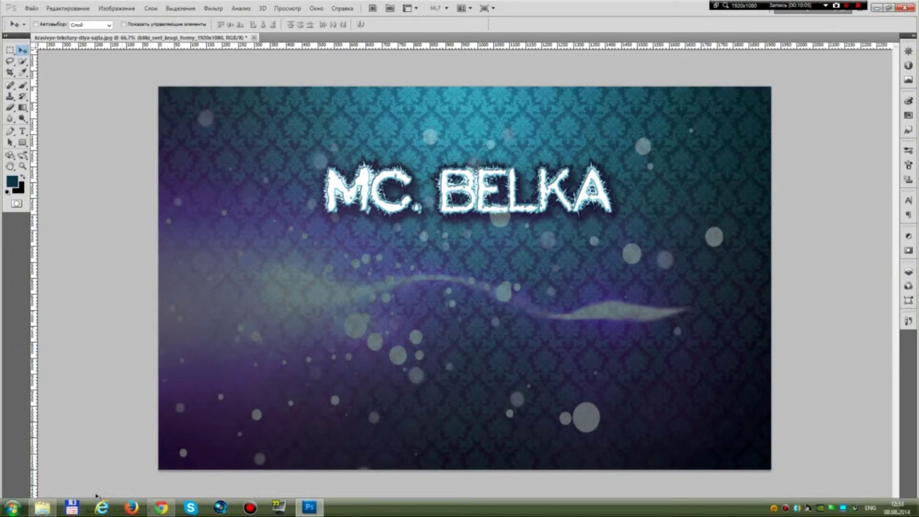
left_click(43, 507)
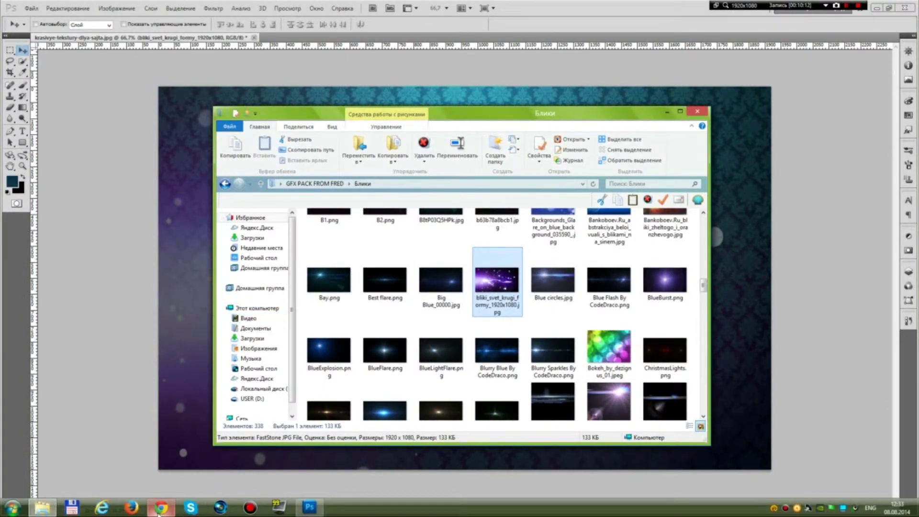
mouse_move(159, 512)
left_click(159, 512)
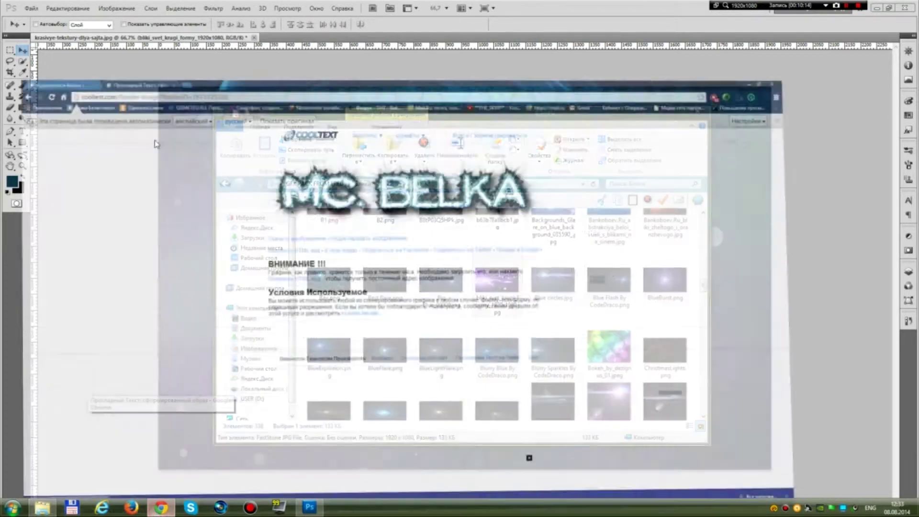
left_click(71, 6)
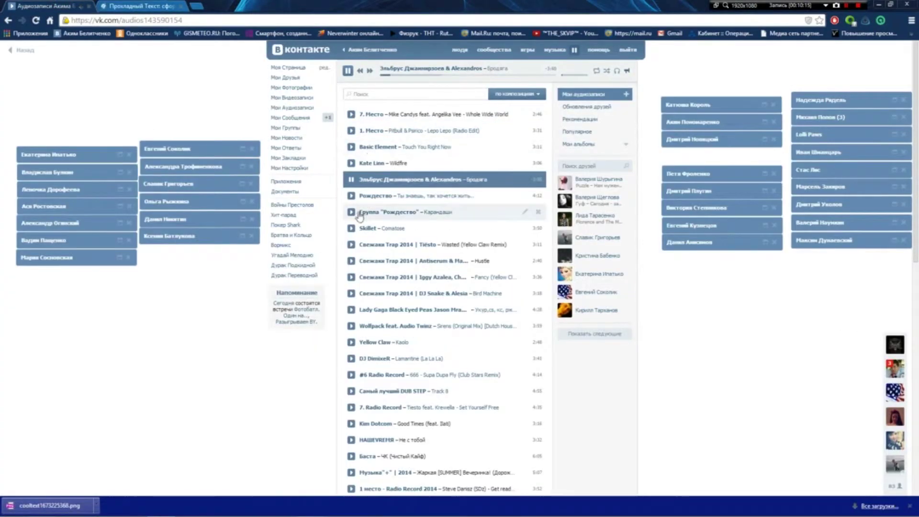
left_click(351, 228)
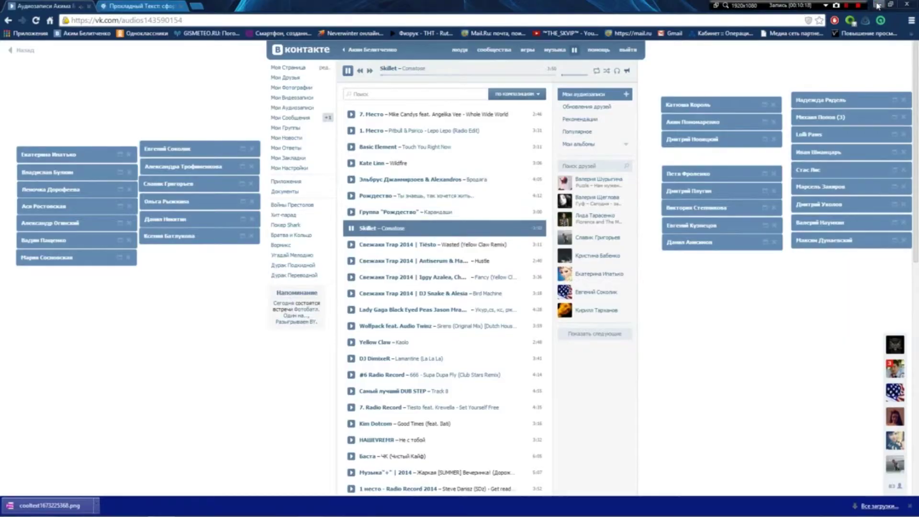
left_click(878, 4)
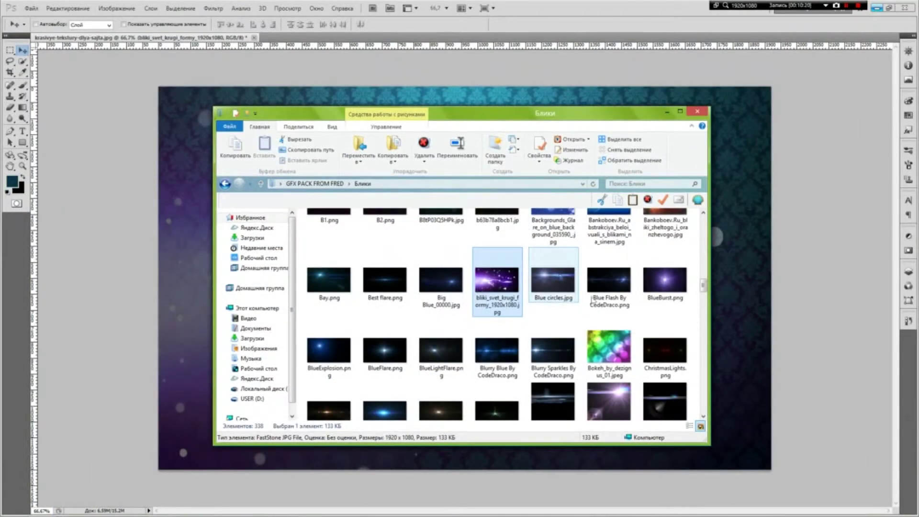
Place Flare (21).png from the Блики folder into the document, scaled down to about 43% in the canvas's lower-left area
scroll(598, 304, "down", 5)
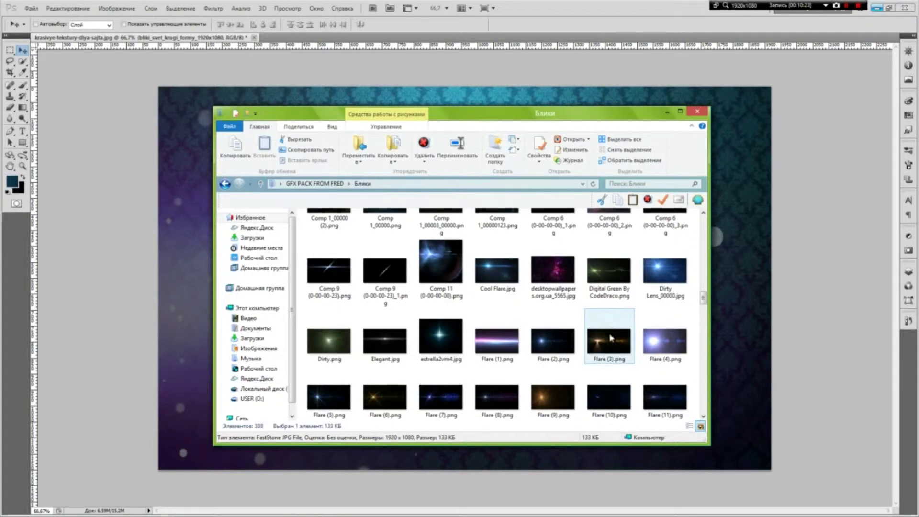
scroll(610, 338, "down", 2)
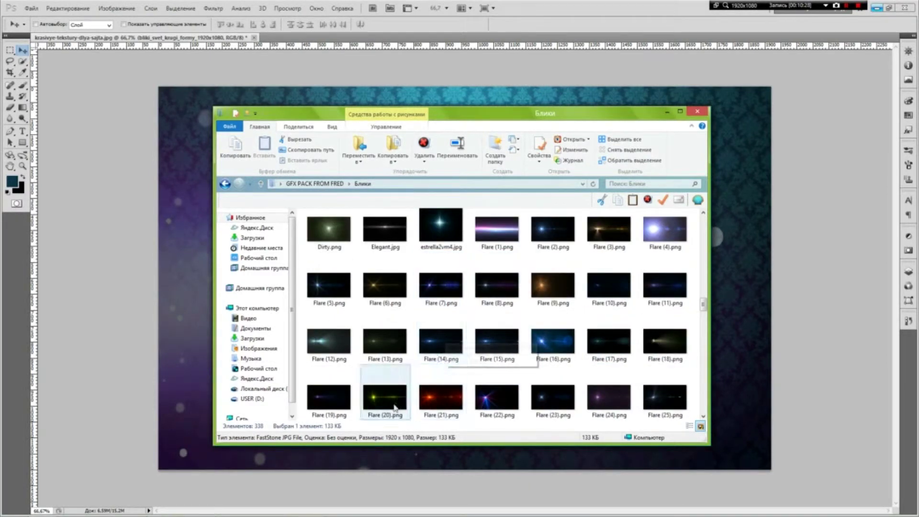
left_click_drag(440, 397, 718, 268)
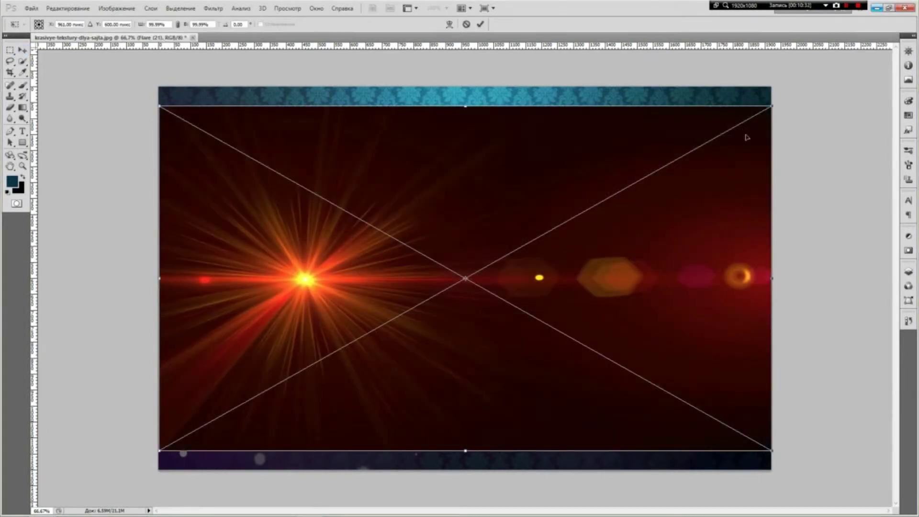
left_click_drag(771, 106, 417, 297)
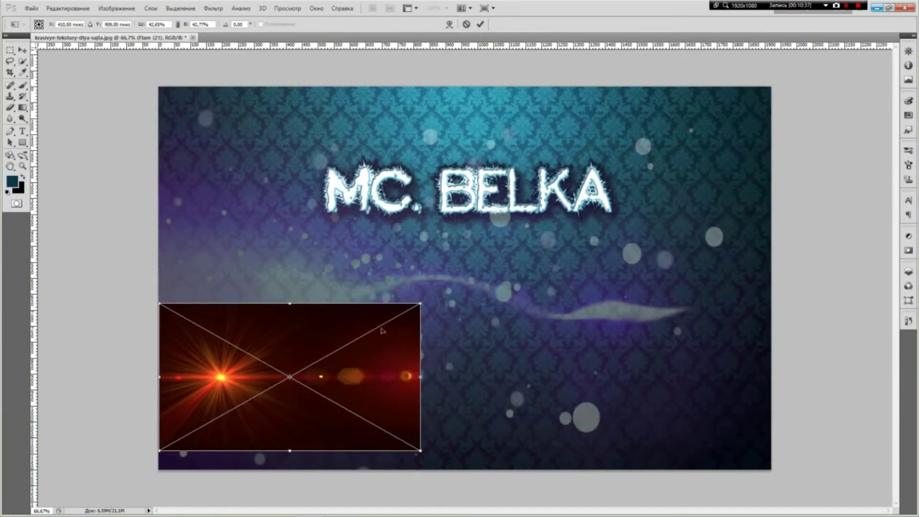
key("Return")
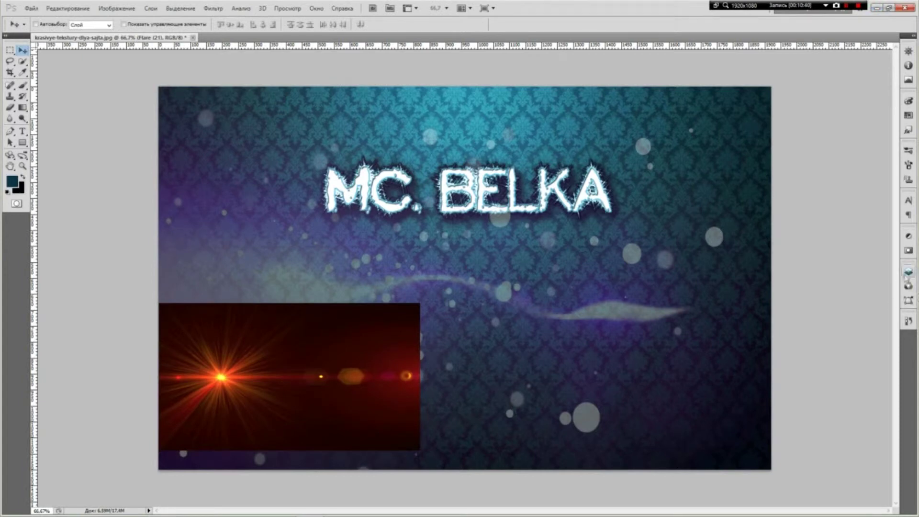
Set the Flare (21) layer's blend mode to Замена светлым and move its bright centre onto the logo's letter C
left_click(907, 272)
left_click(782, 282)
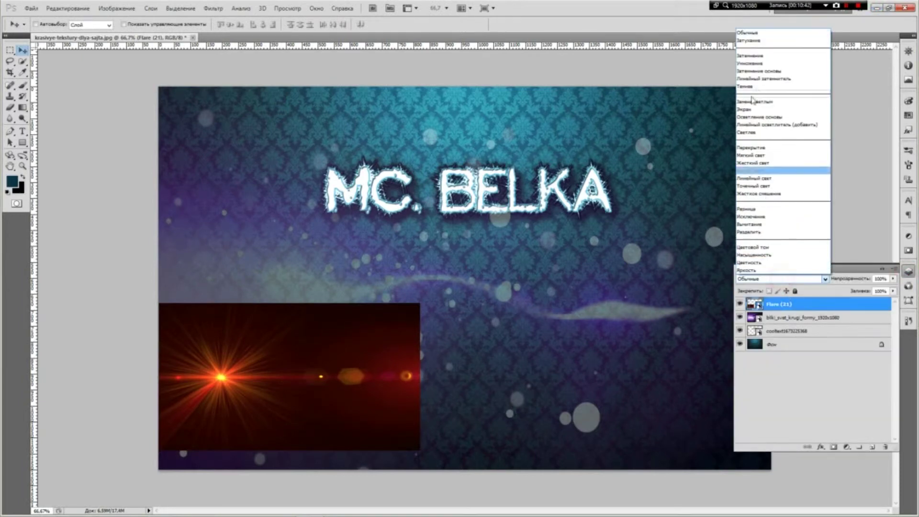
left_click(766, 99)
left_click_drag(217, 382, 392, 191)
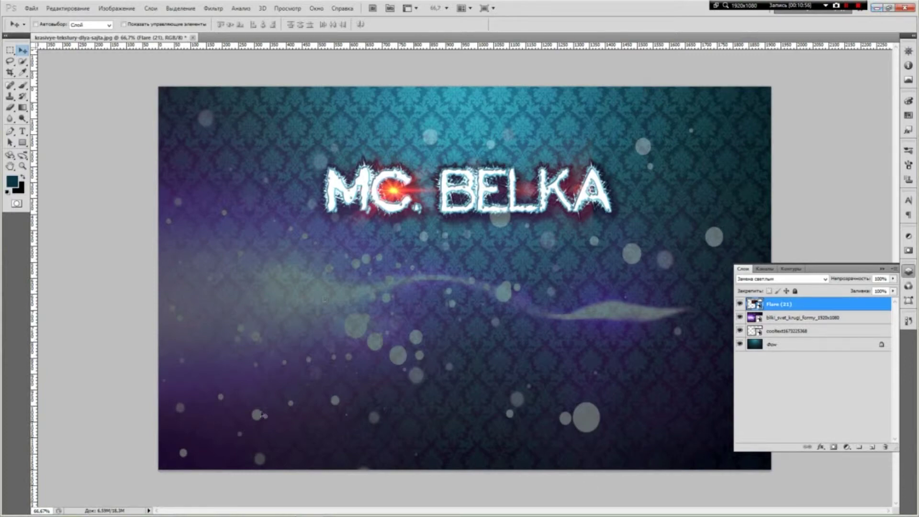
Look through the Градиенты, Глитч and Другое folders of GFX PACK FROM FRED to examine the other available graphics
left_click(43, 507)
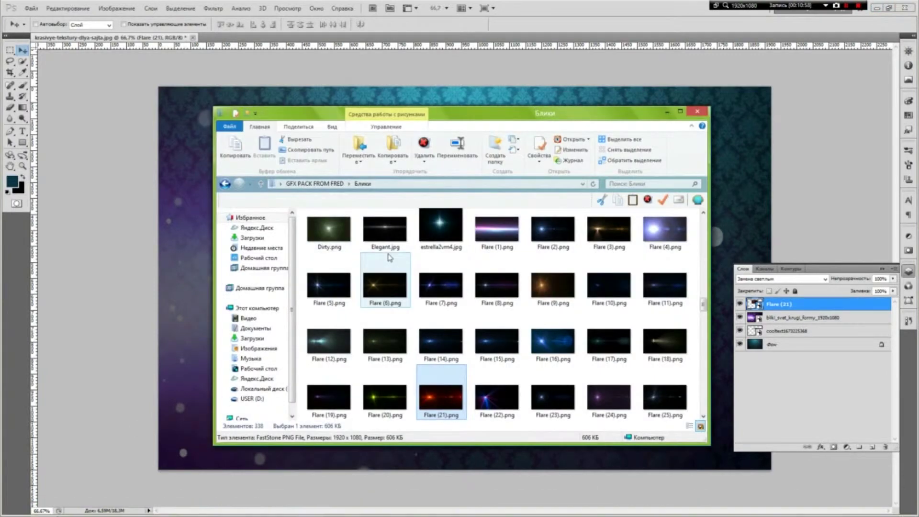
key("BackSpace")
double_click(329, 252)
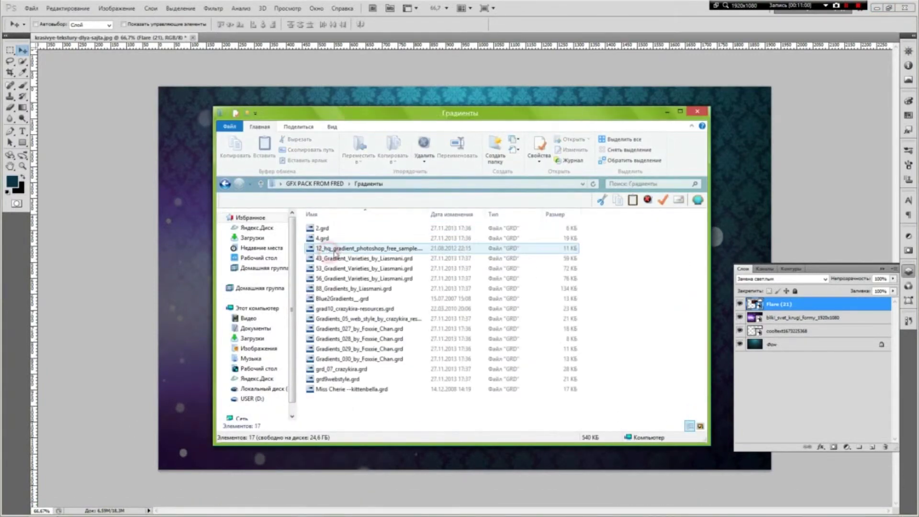
key("BackSpace")
left_click(328, 240)
double_click(327, 239)
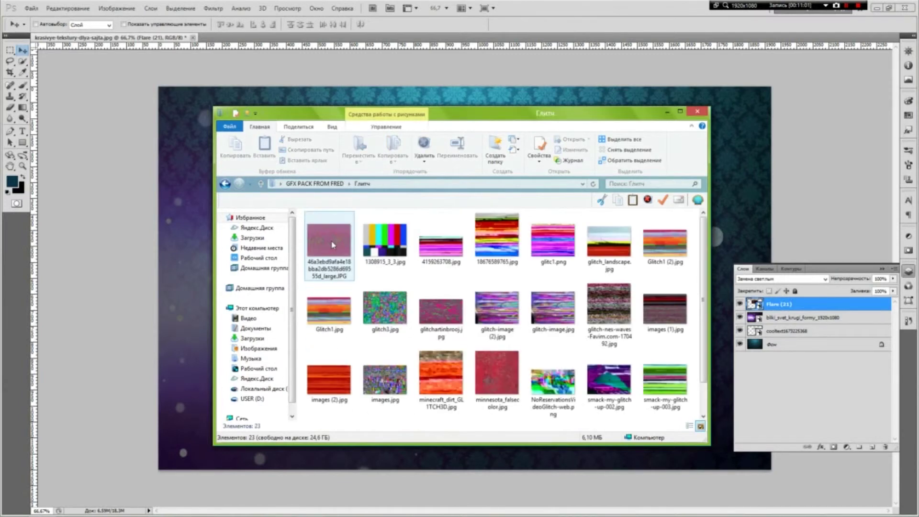
scroll(337, 246, "down", 1)
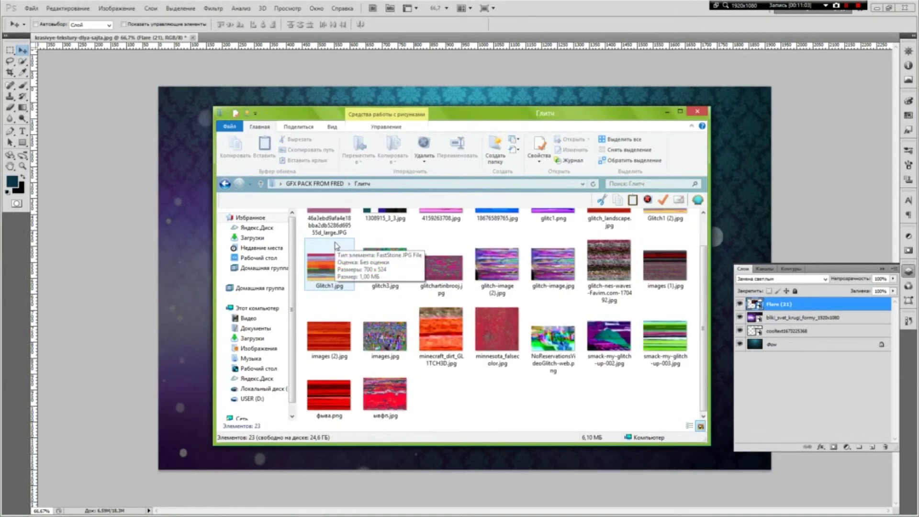
key("BackSpace")
double_click(337, 258)
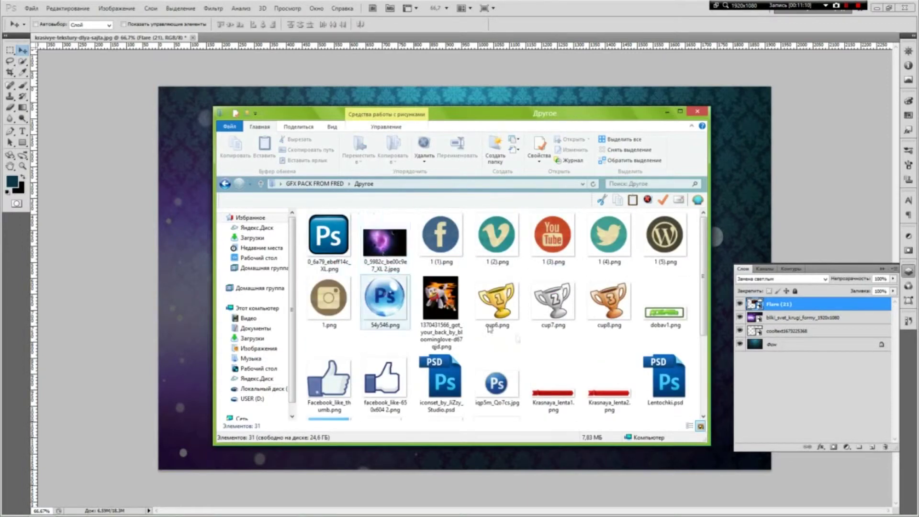
scroll(474, 318, "down", 2)
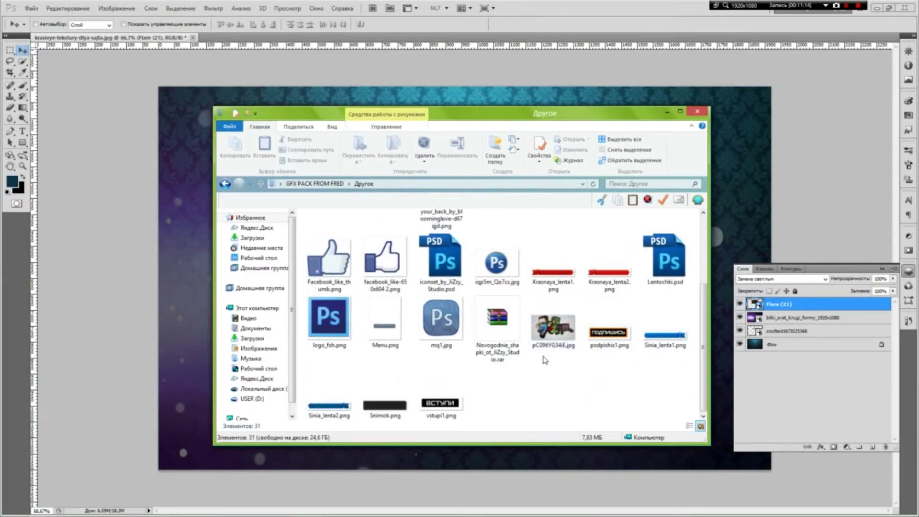
Place misc_bg_element_png_by_dbszabo1-d55asy2.png from the Молнии folder of GFX PACK FROM FRED in the canvas's upper-right corner
scroll(544, 360, "up", 2)
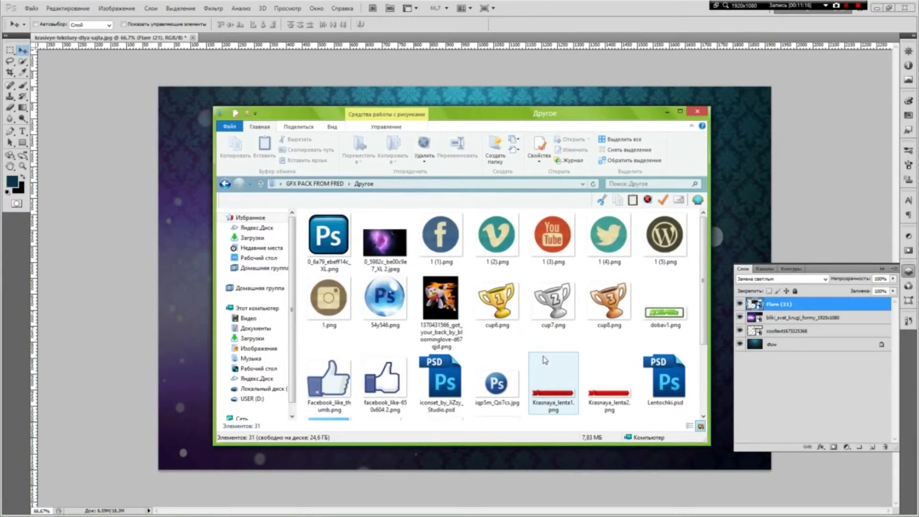
key("BackSpace")
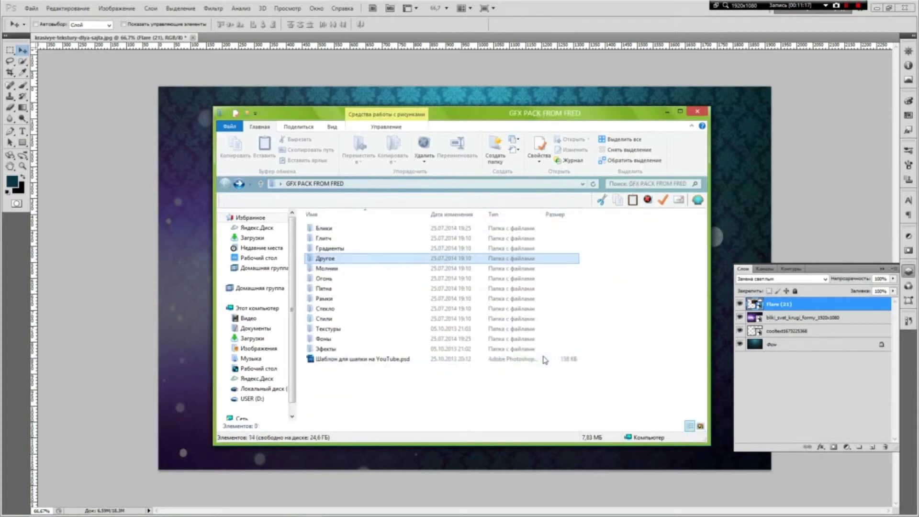
double_click(356, 266)
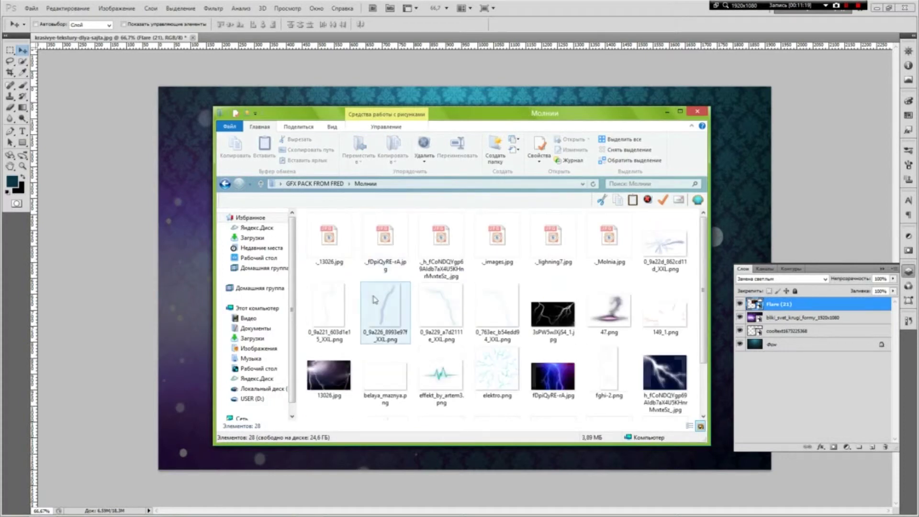
scroll(378, 297, "down", 1)
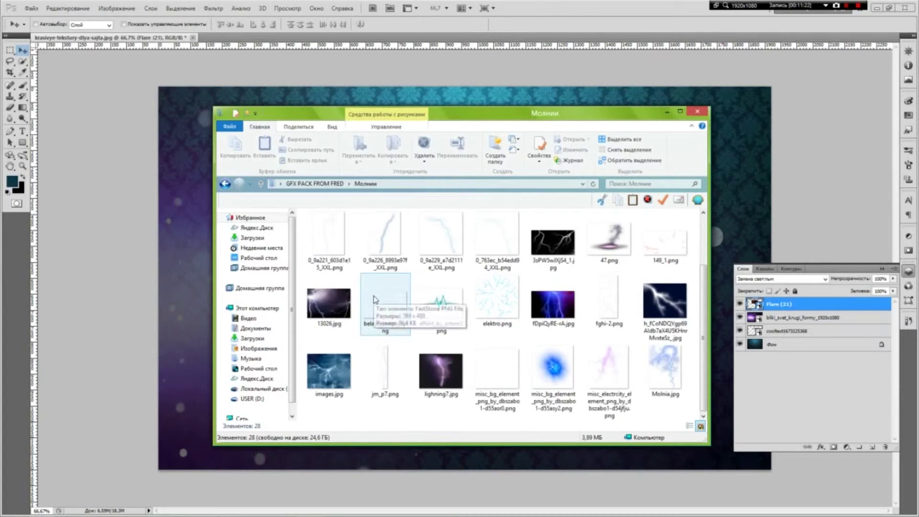
left_click_drag(552, 368, 740, 179)
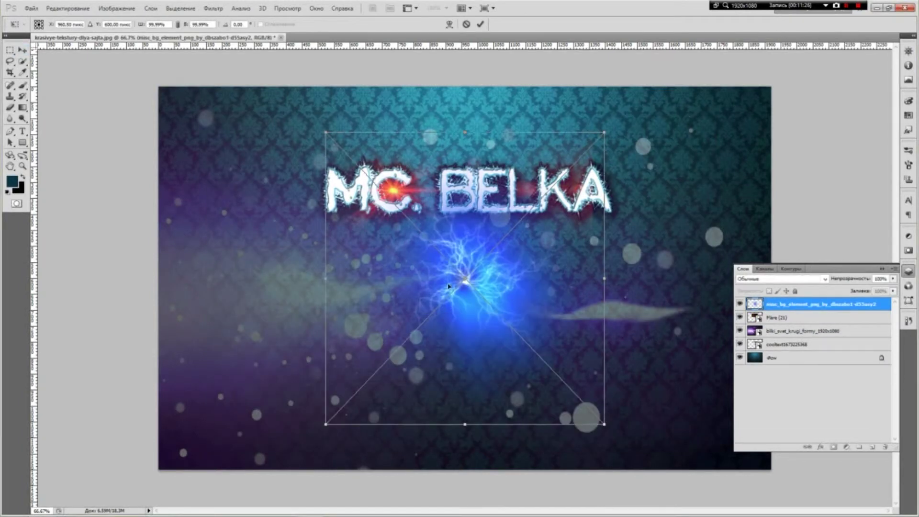
left_click_drag(467, 270, 684, 159)
double_click(684, 159)
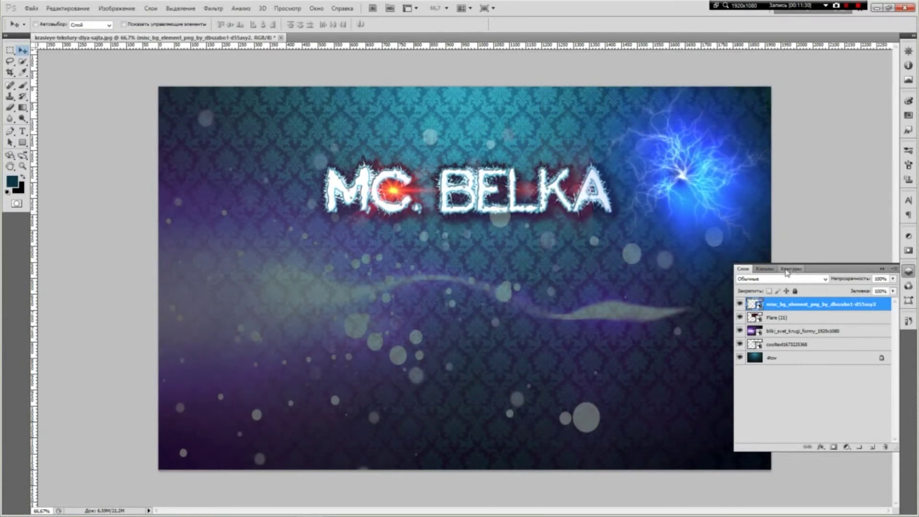
Try the blue lightning layer in Замена светлым mode over the logo and in the canvas's lower-right corner, and delete the layer
left_click(766, 279)
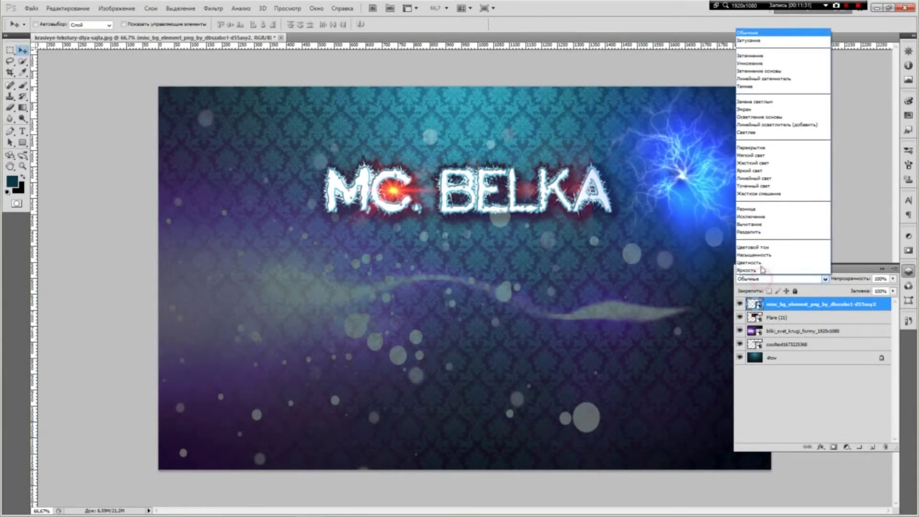
left_click(749, 102)
left_click_drag(697, 162, 517, 187)
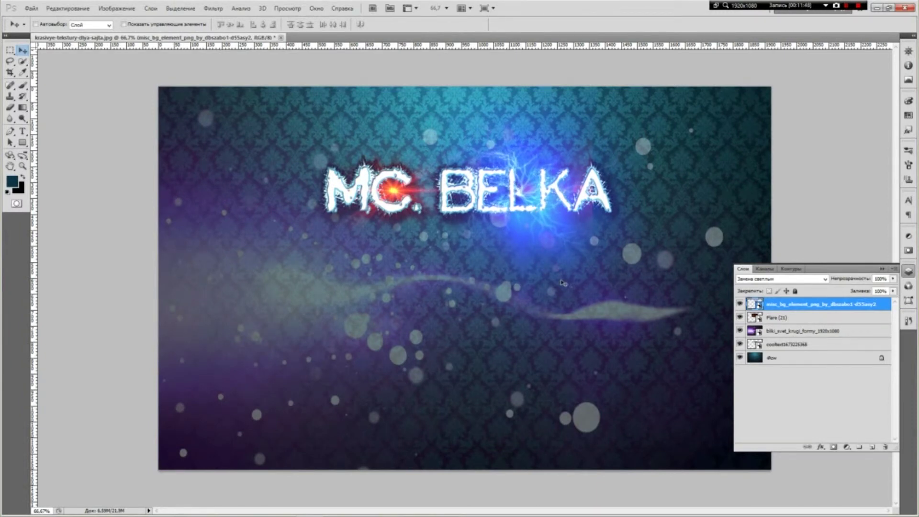
left_click_drag(531, 209, 698, 382)
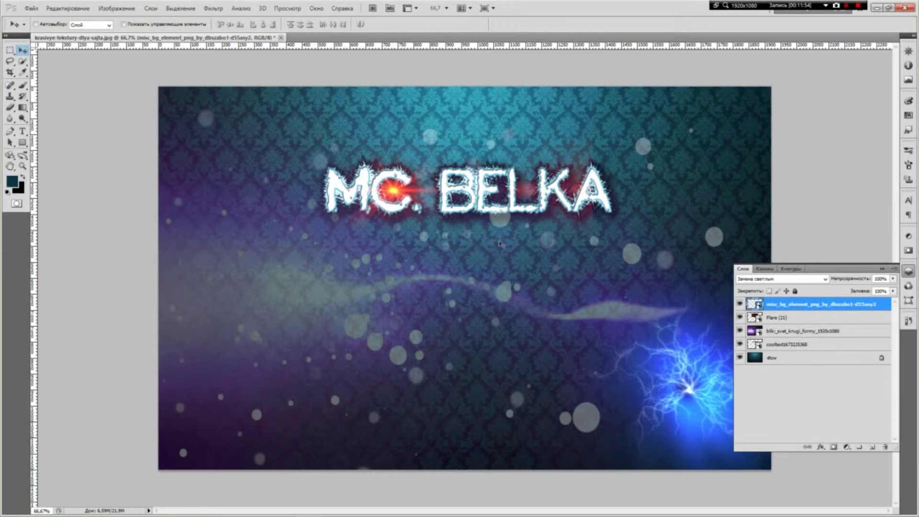
key("Delete")
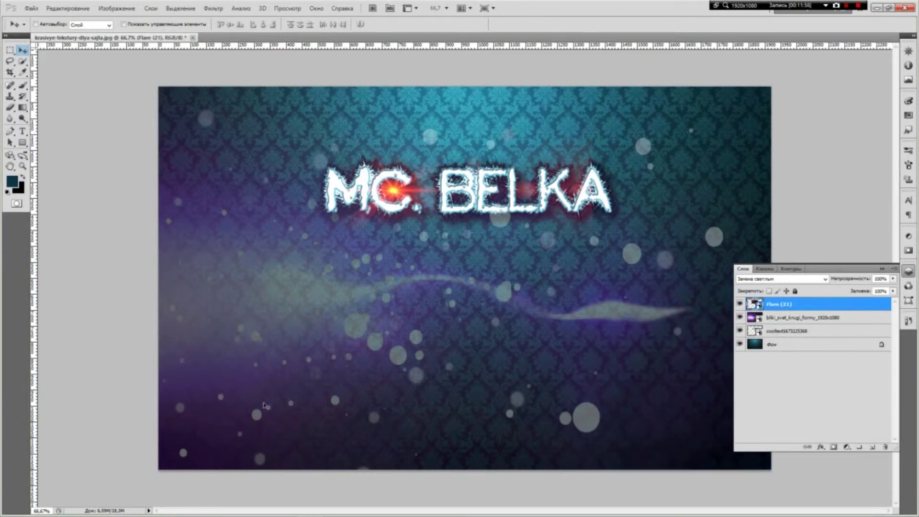
Place effekt_by_artem3.png from the Молнии folder into the document, scaled down to a small pulse line below the logo
left_click(310, 508)
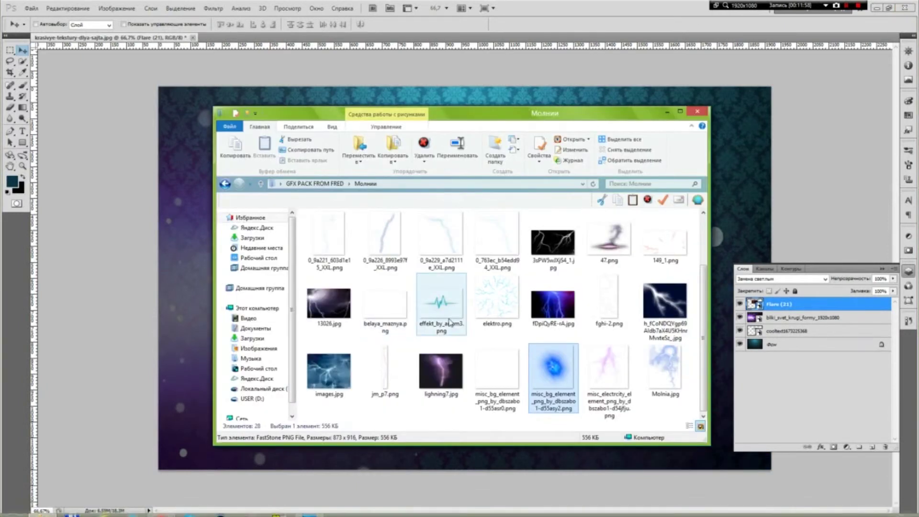
left_click_drag(450, 322, 721, 185)
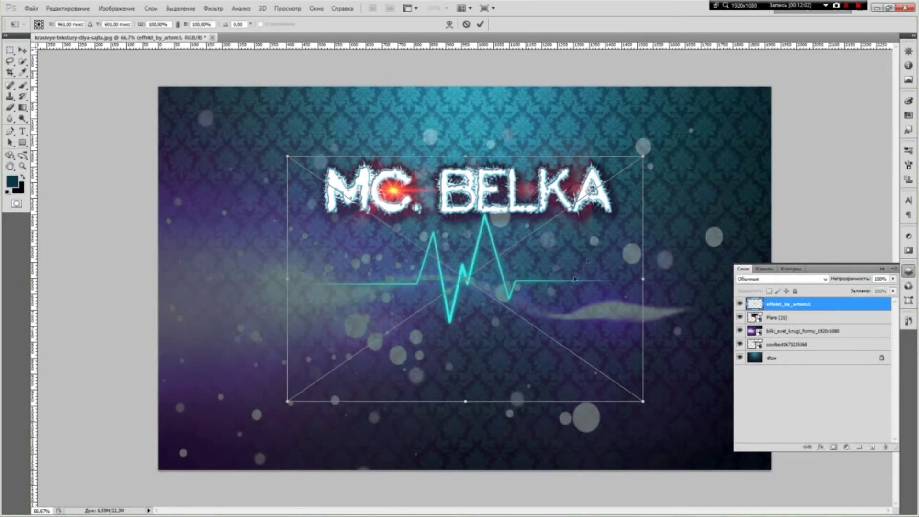
left_click_drag(643, 156, 523, 261)
key("Return")
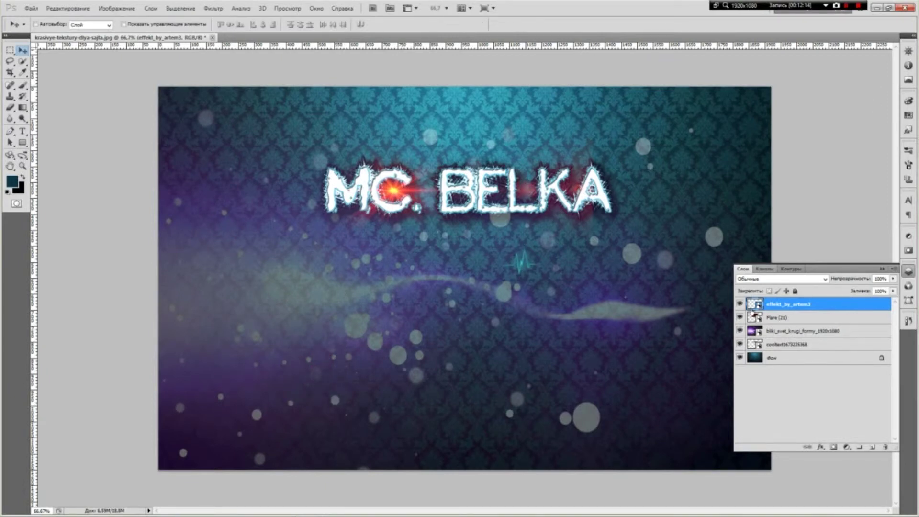
Try the pulse line layer in Замена светлым mode between the logo's letters L and K, and delete the layer
left_click(757, 283)
left_click(751, 106)
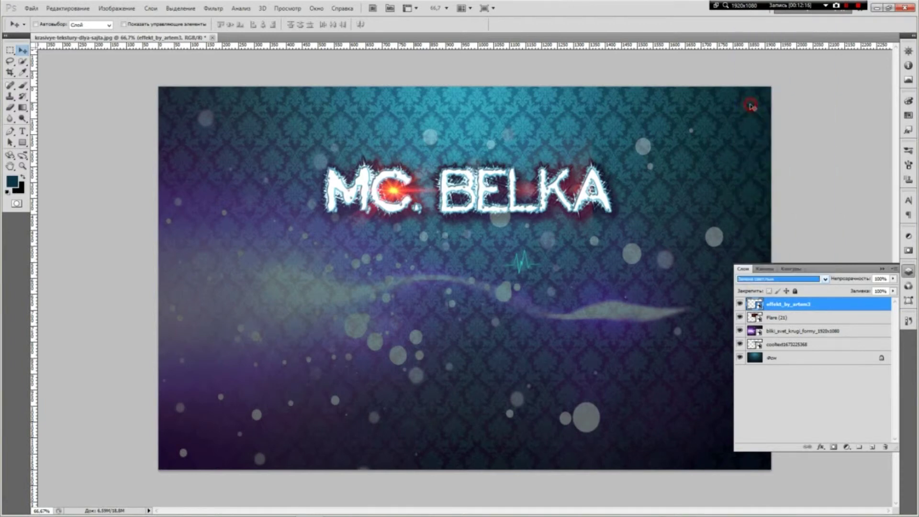
left_click_drag(523, 271, 529, 195)
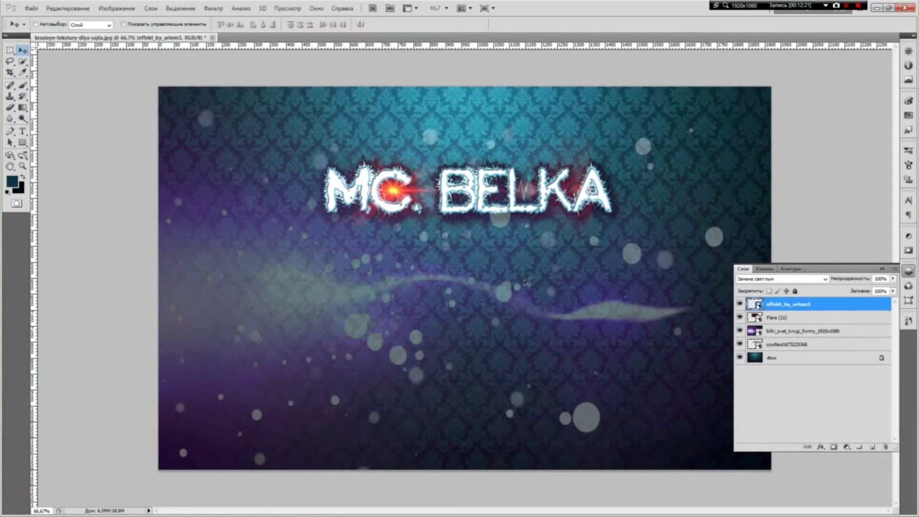
mouse_move(526, 198)
left_mouse_down()
mouse_move(454, 230)
mouse_move(451, 141)
mouse_move(423, 191)
mouse_move(578, 189)
mouse_move(523, 189)
left_mouse_up()
key("Delete")
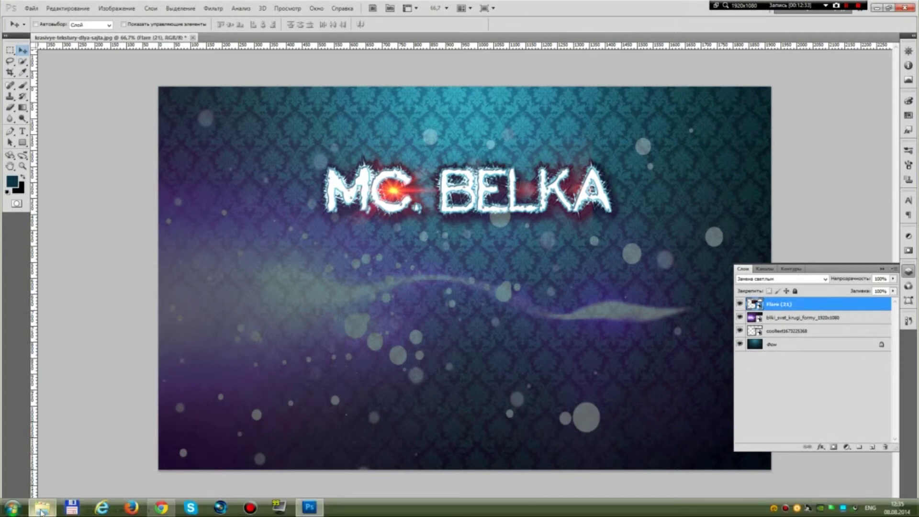
Look through the Огонь, Пятна and Рамки folders of GFX PACK FROM FRED to examine their fire, ink stain and frame images
left_click(40, 510)
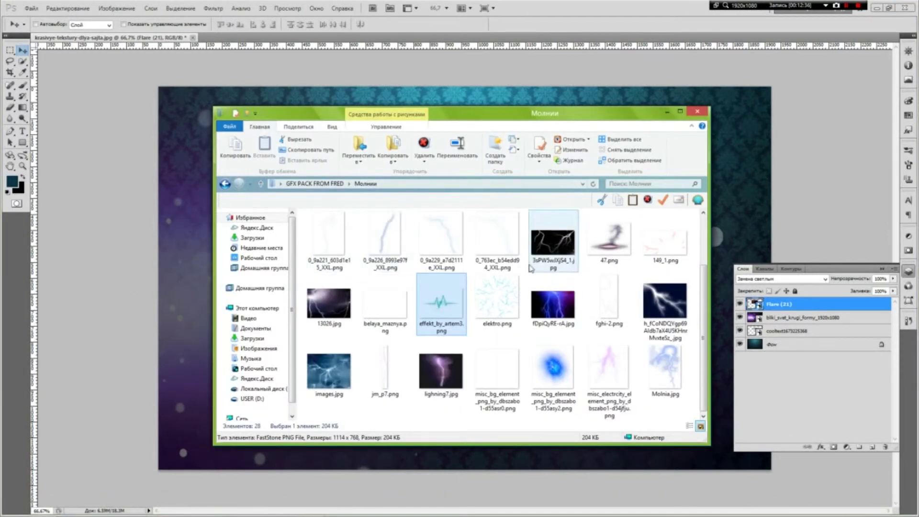
key("alt+Up")
double_click(323, 287)
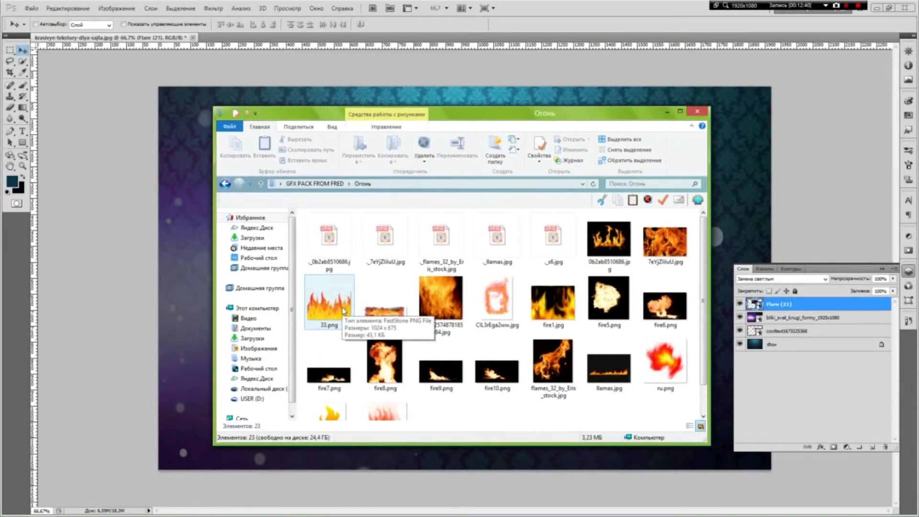
scroll(336, 313, "down", 1)
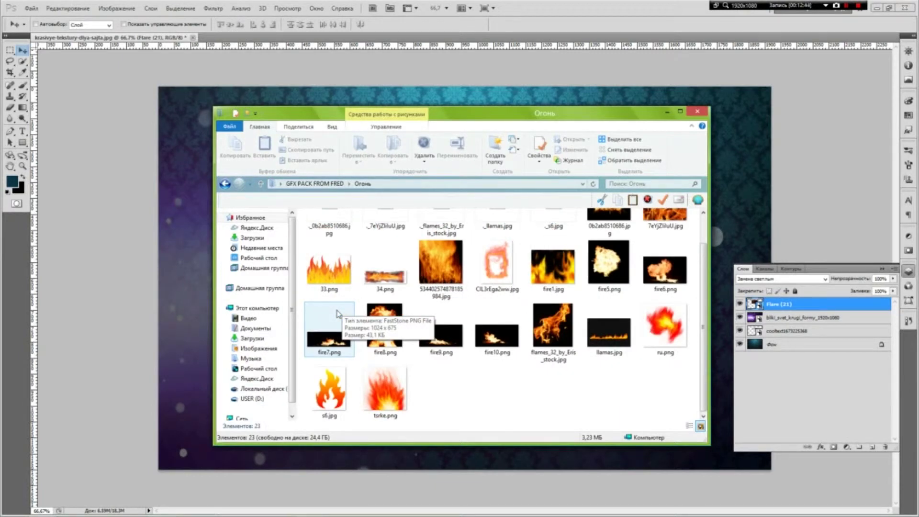
scroll(337, 314, "up", 1)
key("BackSpace")
double_click(331, 293)
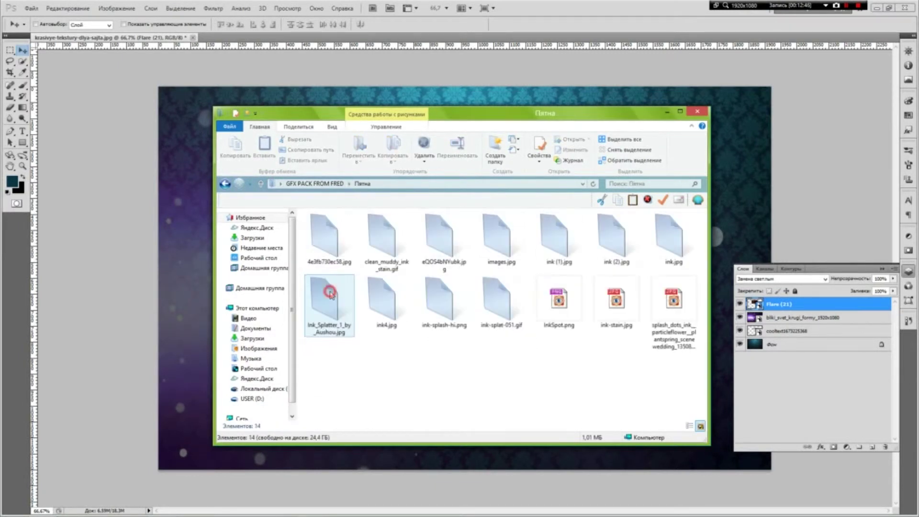
key("BackSpace")
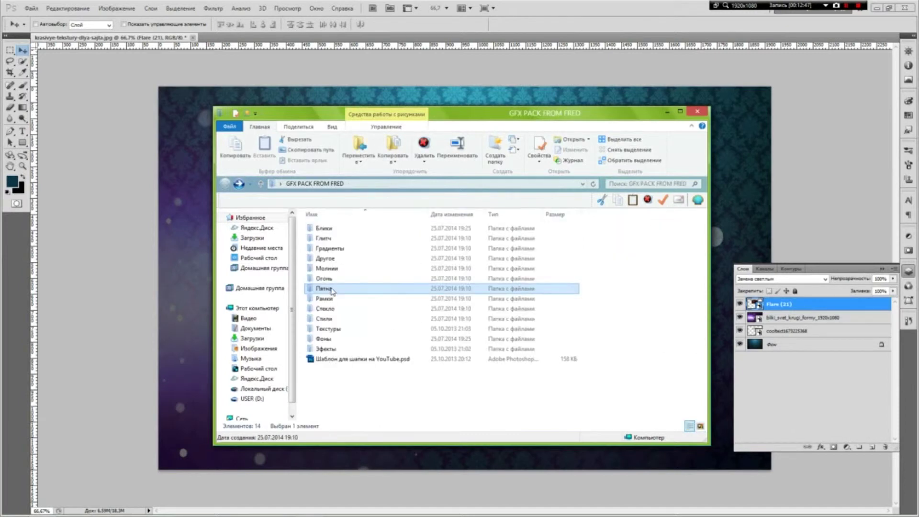
double_click(330, 300)
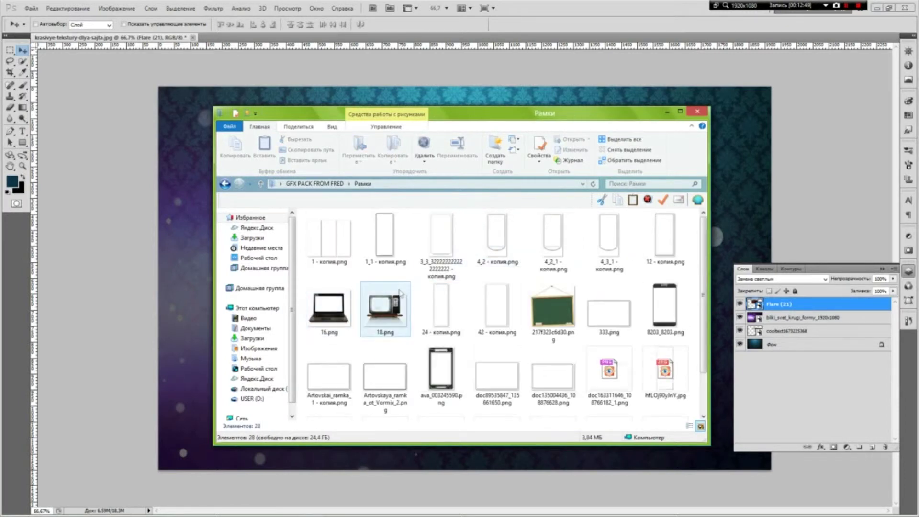
scroll(425, 304, "down", 1)
scroll(425, 305, "up", 1)
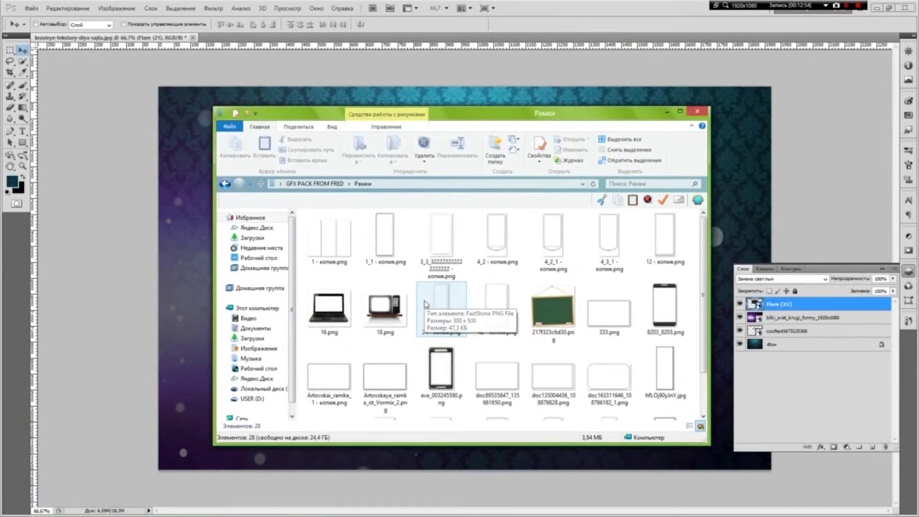
Place glass3.jpg from the Стекло folder stretched over the whole canvas, and set its blend mode to Замена светлым
key("BackSpace")
double_click(345, 303)
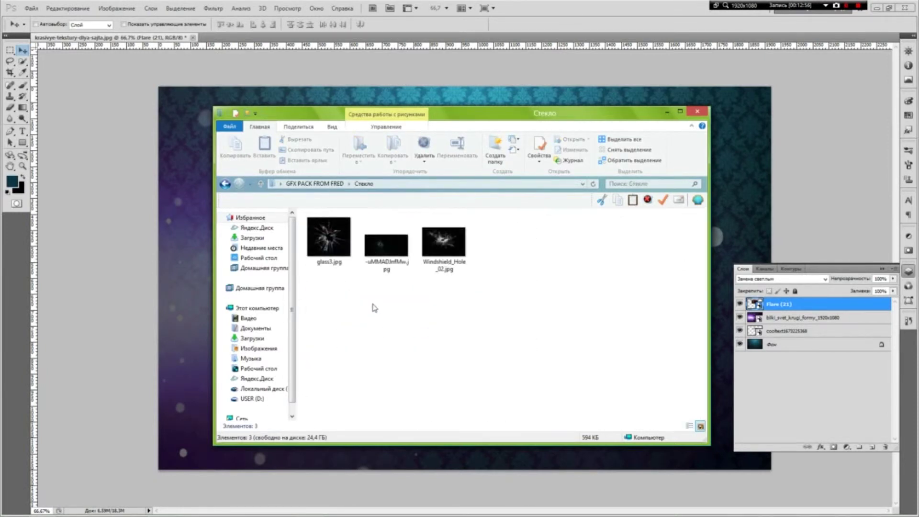
left_click_drag(330, 244, 176, 224)
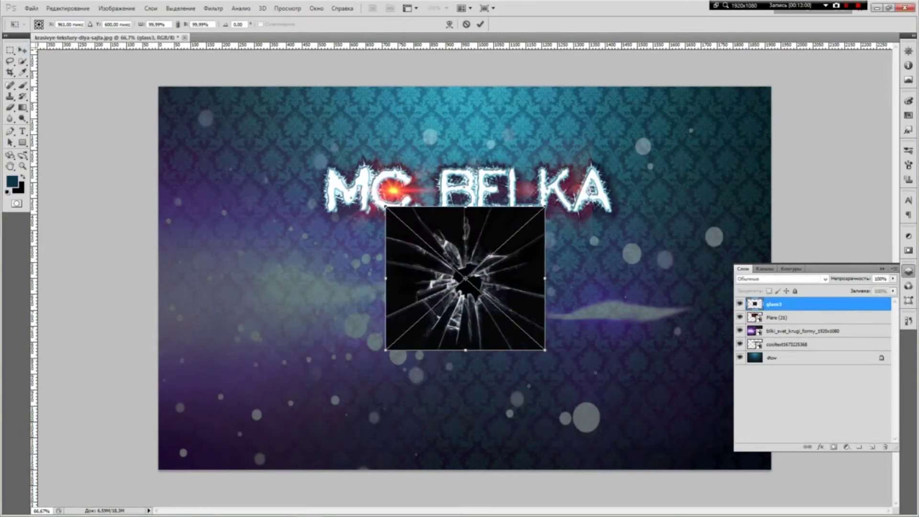
left_click_drag(546, 206, 771, 87)
left_click_drag(385, 350, 154, 477)
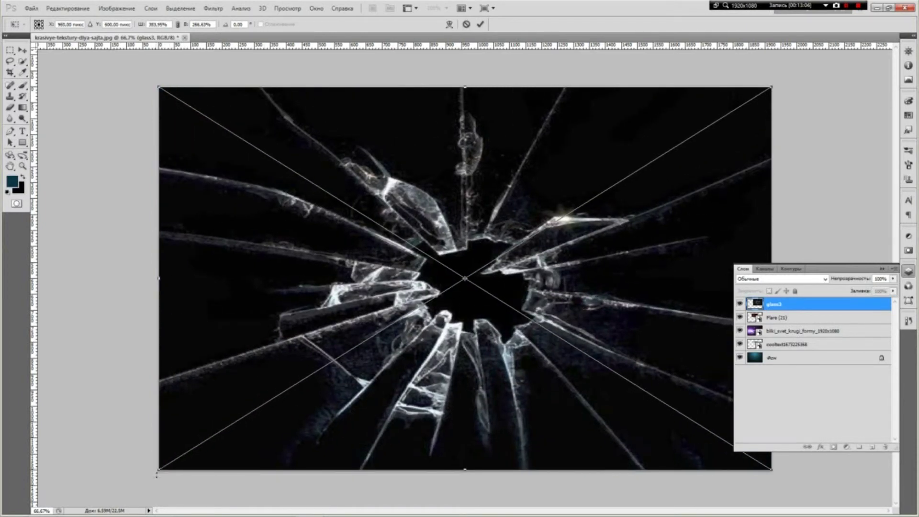
key("Return")
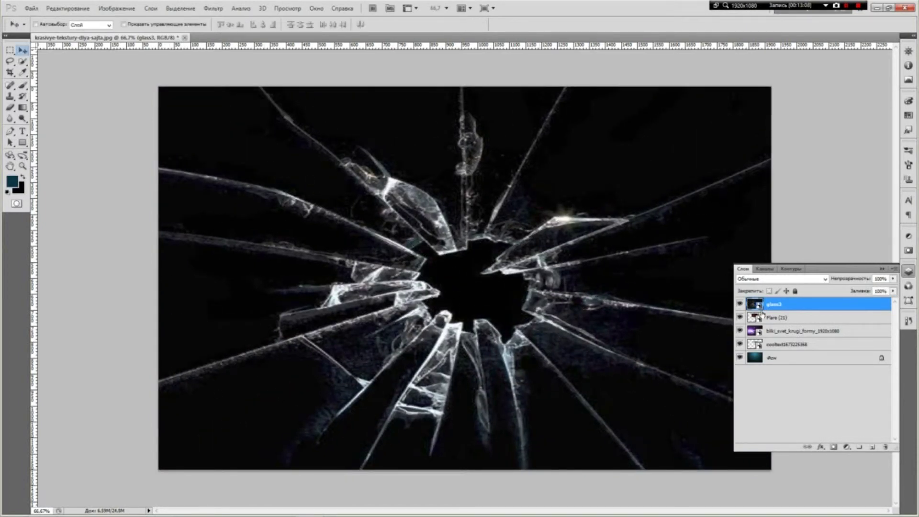
left_click(778, 278)
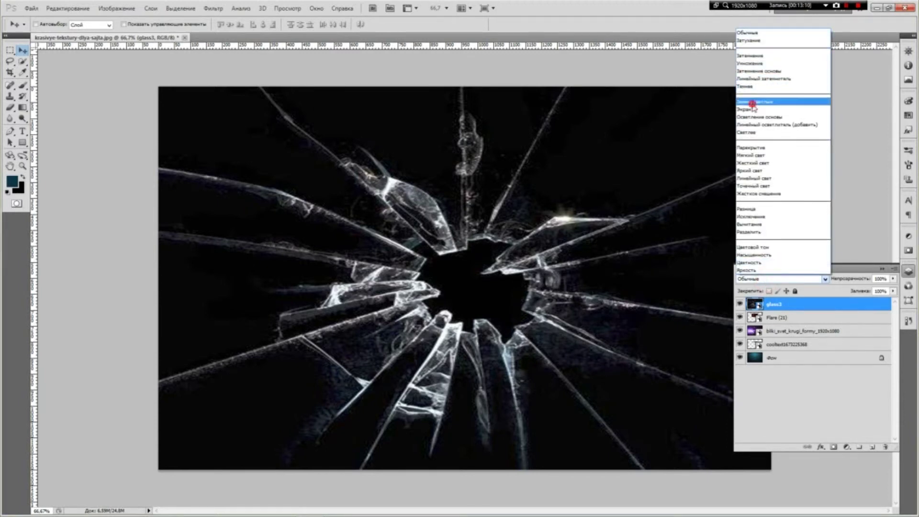
left_click(749, 101)
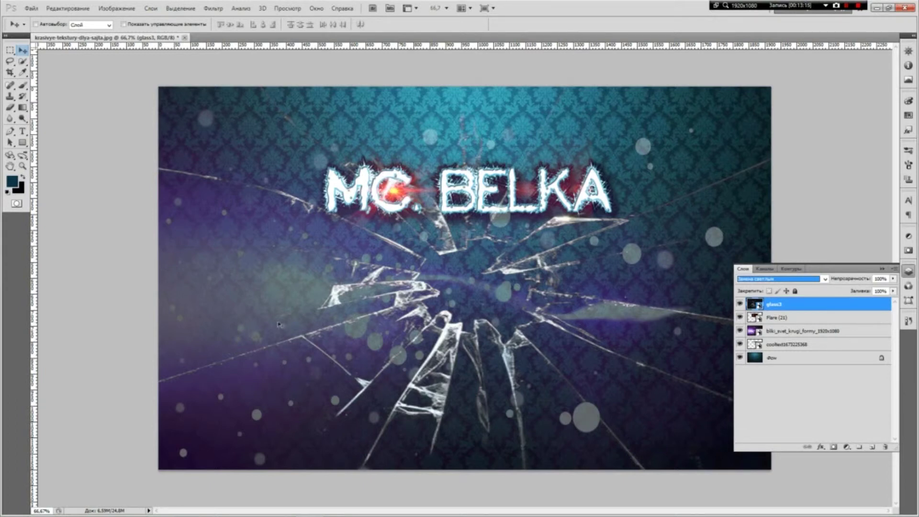
Look through the Стили and Текстуры folders of GFX PACK FROM FRED to examine their style files and texture images
mouse_move(75, 516)
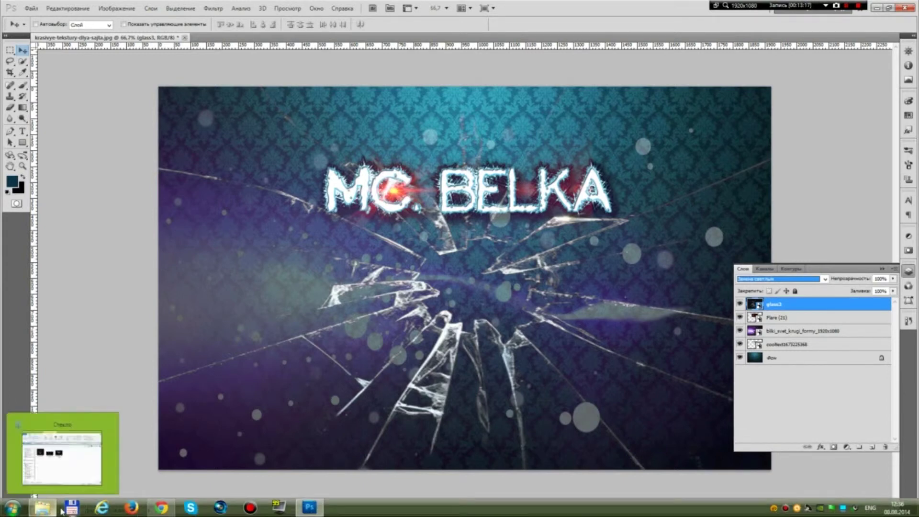
left_click(43, 508)
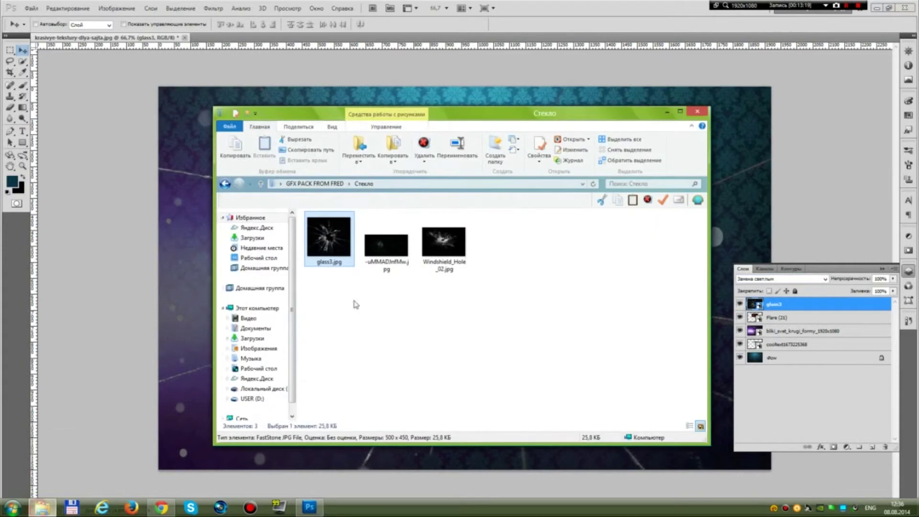
key("BackSpace")
double_click(337, 315)
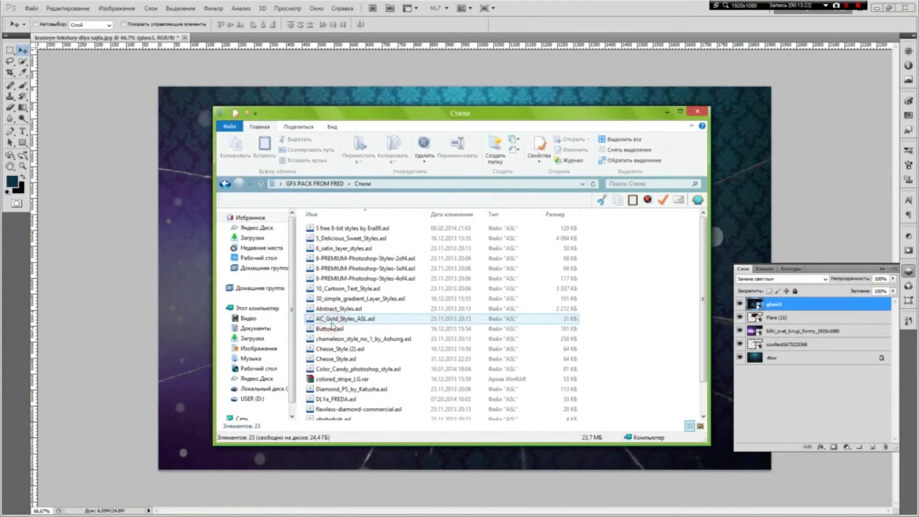
scroll(332, 326, "down", 1)
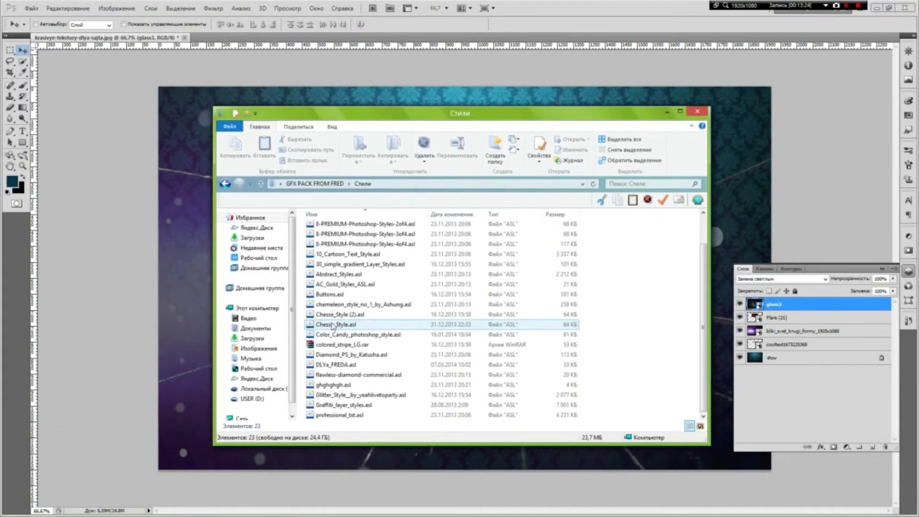
key("BackSpace")
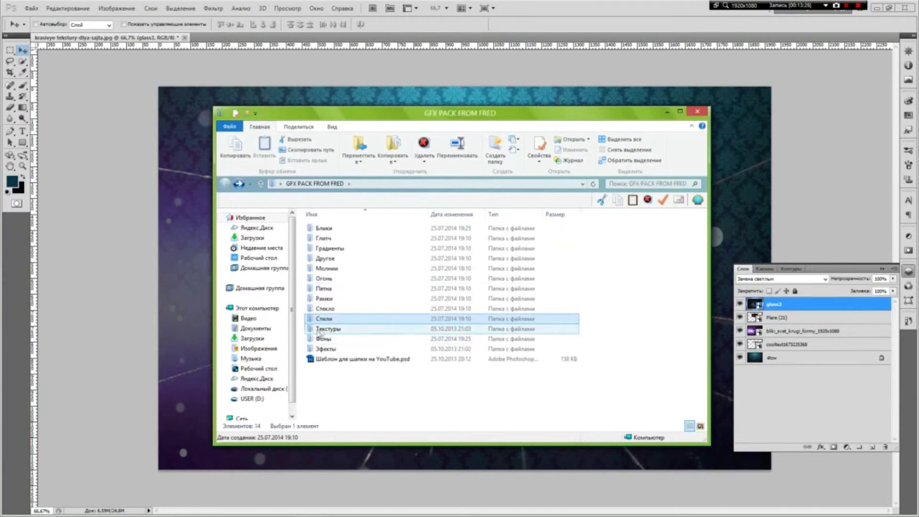
double_click(325, 329)
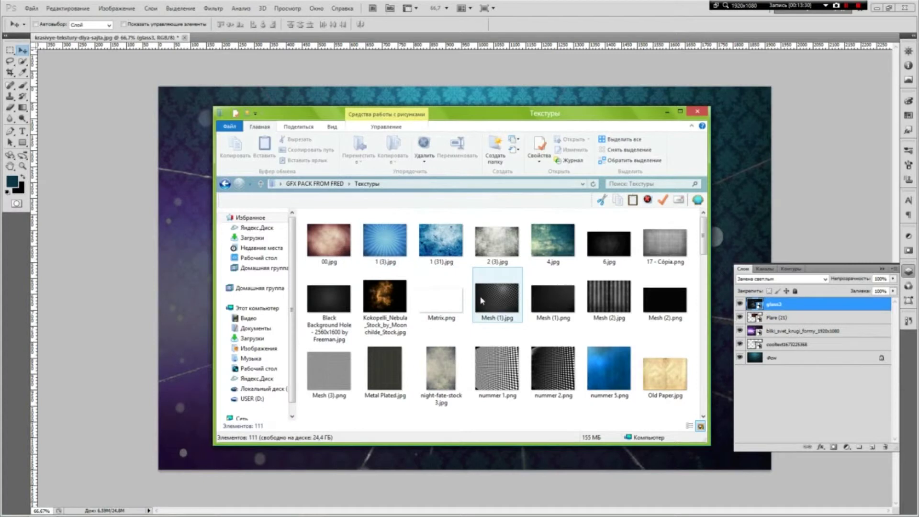
scroll(482, 301, "down", 8)
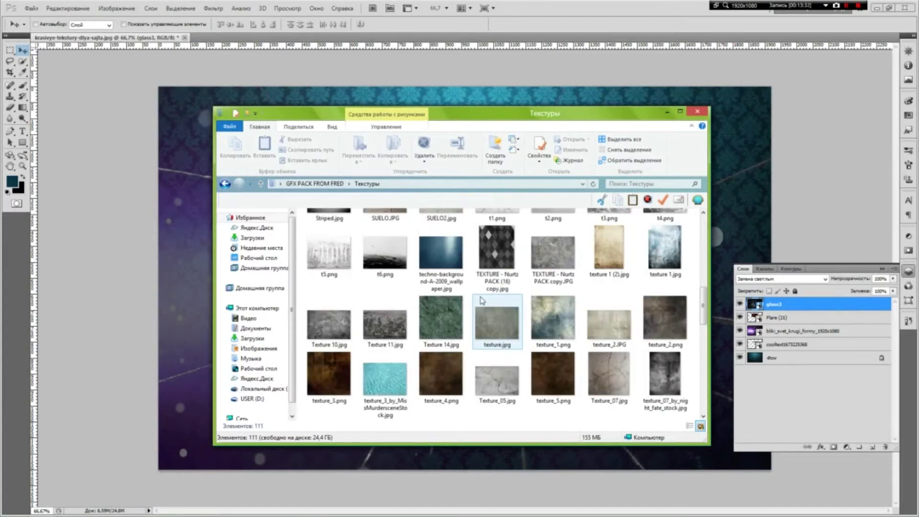
scroll(481, 301, "down", 4)
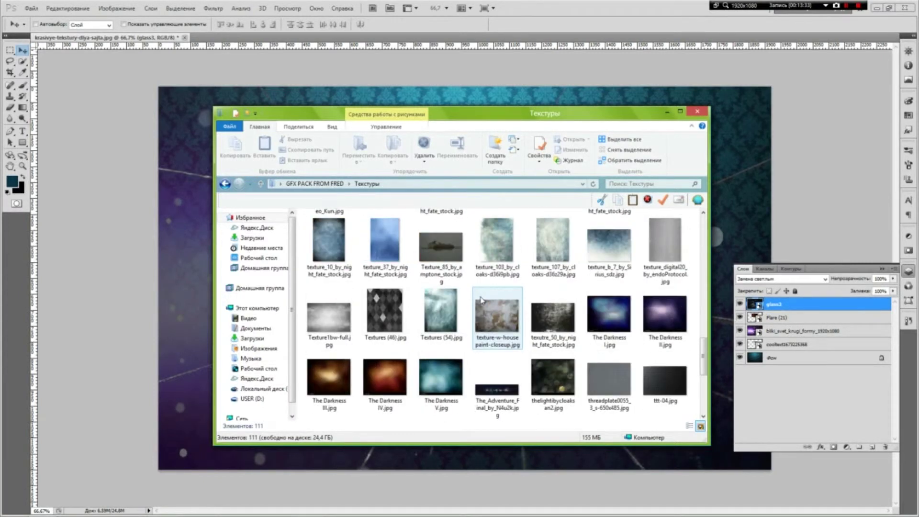
scroll(481, 300, "down", 3)
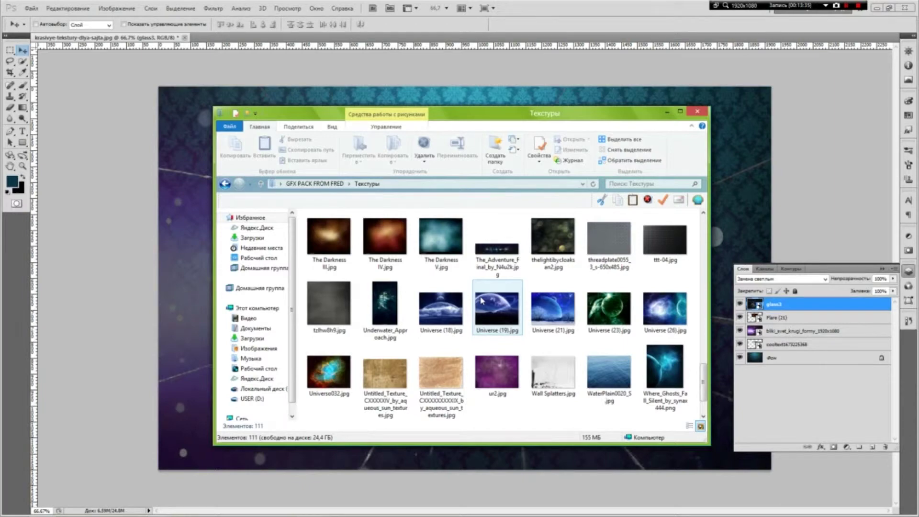
scroll(482, 300, "down", 2)
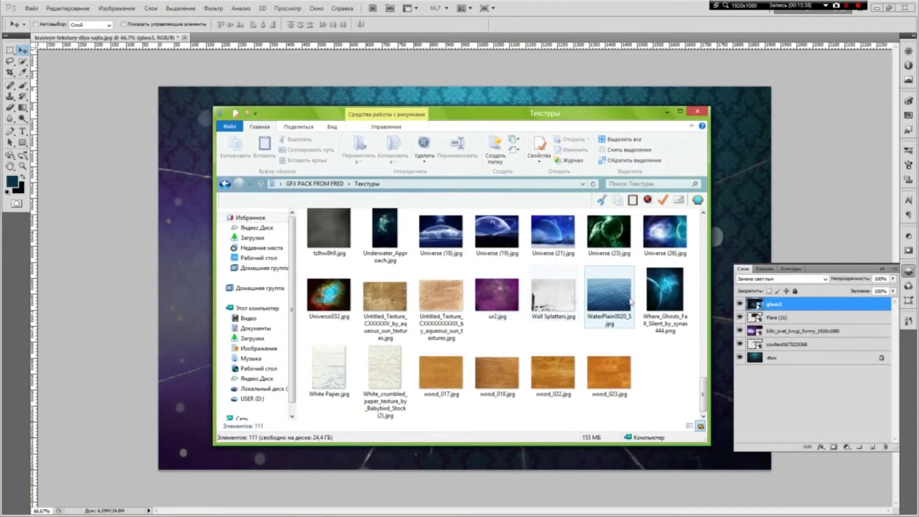
Place Where_Ghosts_Fall_Silent_by_synax444.png from the Текстуры folder, stretched over the whole canvas
left_click_drag(649, 292, 725, 178)
left_click_drag(523, 210, 768, 89)
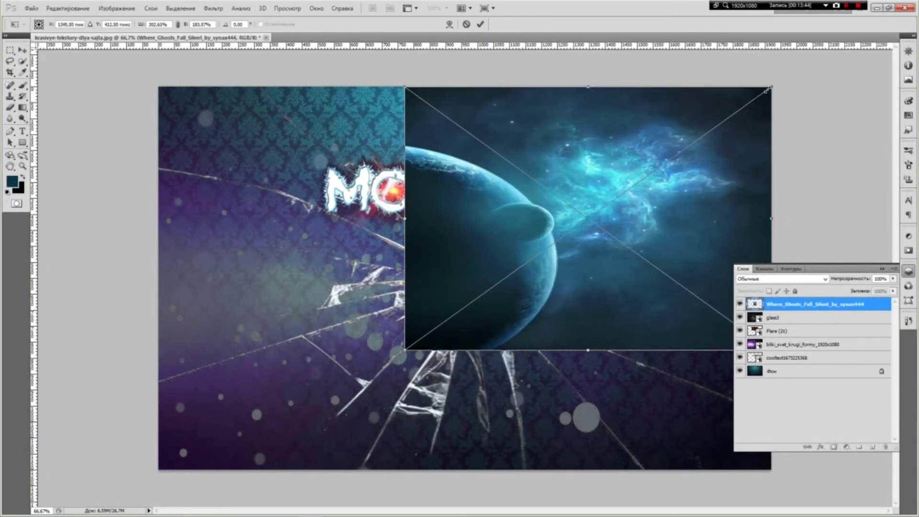
left_click_drag(402, 354, 158, 470)
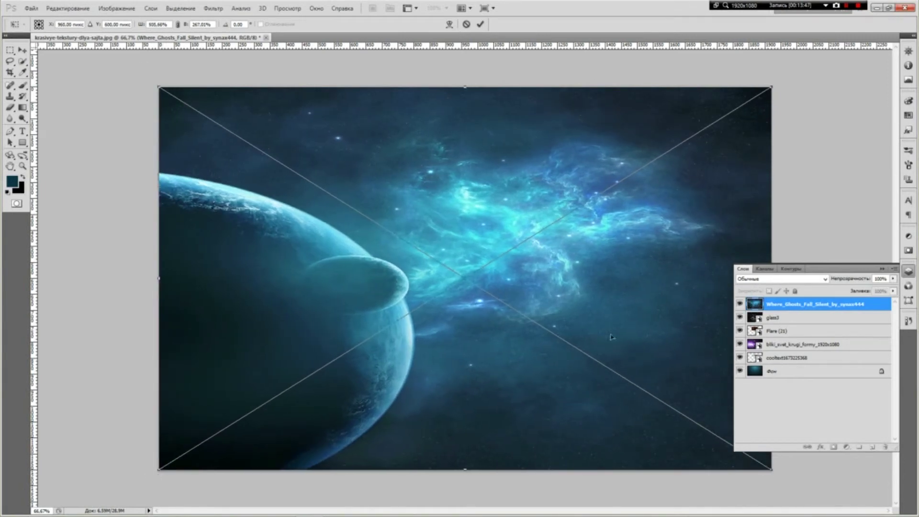
key("Return")
Try the planet and nebula layer in Замена светлым mode, and delete the layer
left_click(780, 279)
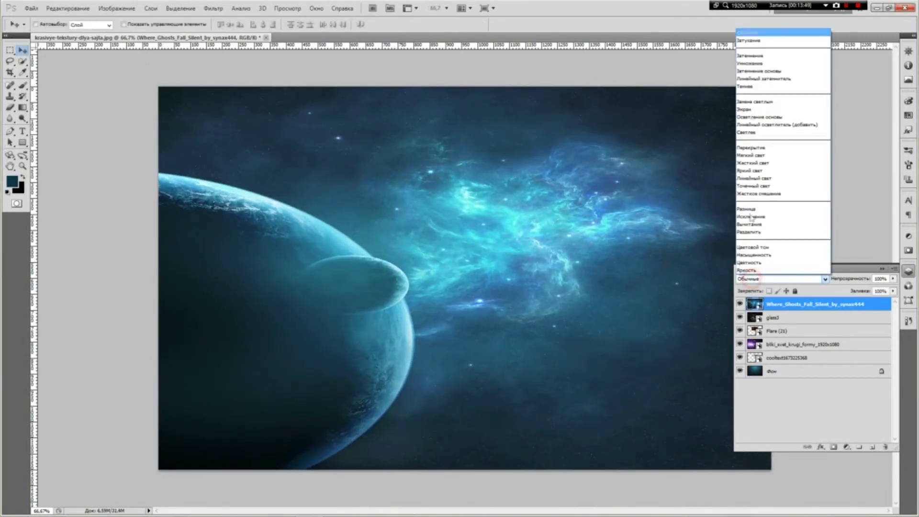
left_click(754, 102)
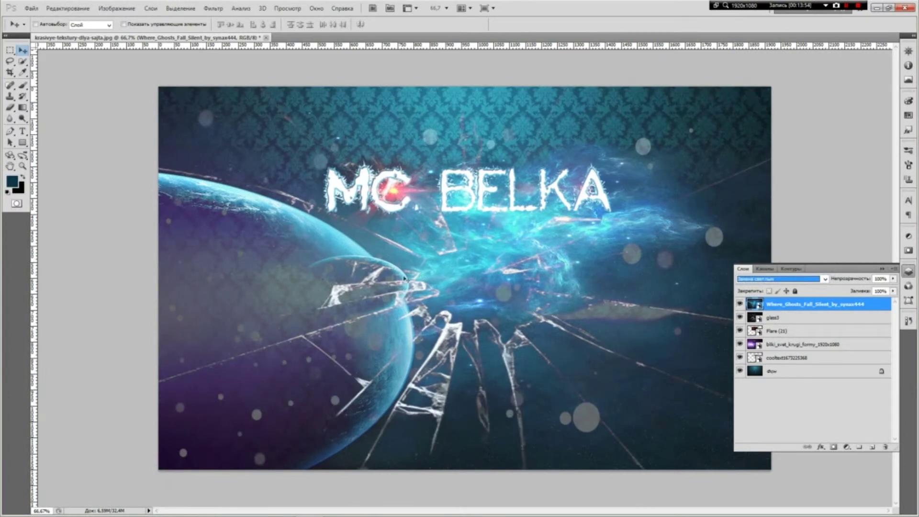
key("Delete")
Place thelightibycloaksan2.jpg from the Текстуры folder, stretched over the whole canvas
mouse_move(28, 515)
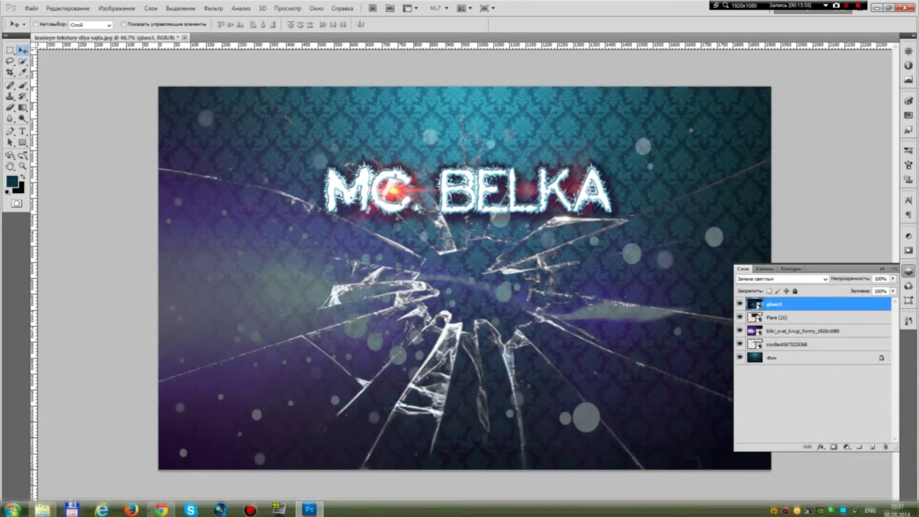
left_click(44, 513)
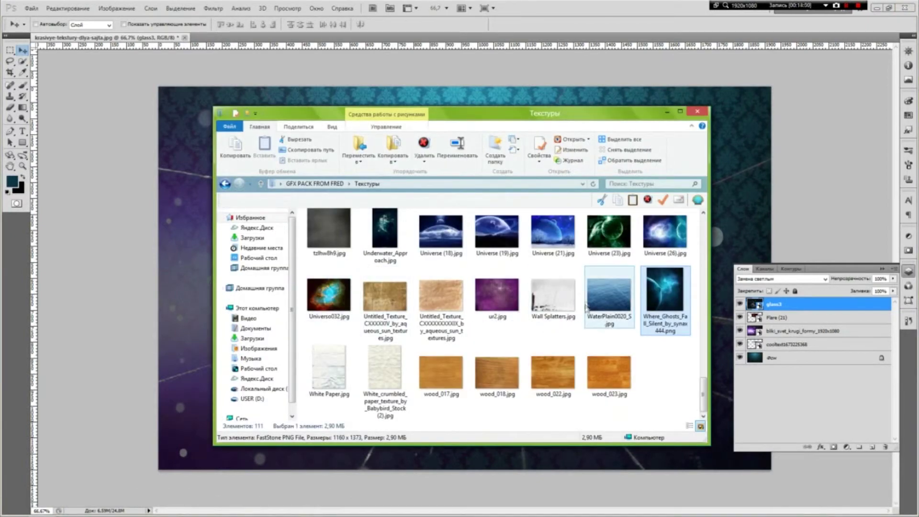
scroll(464, 281, "up", 2)
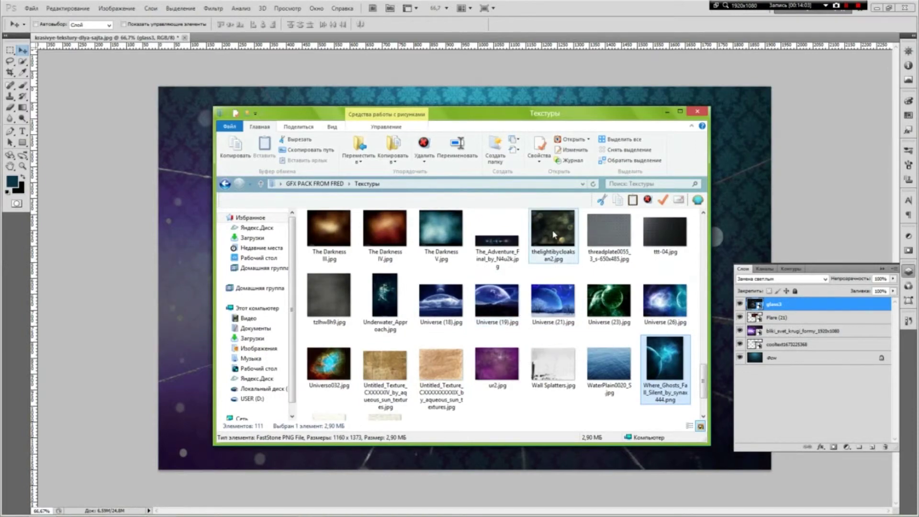
left_click_drag(558, 237, 772, 88)
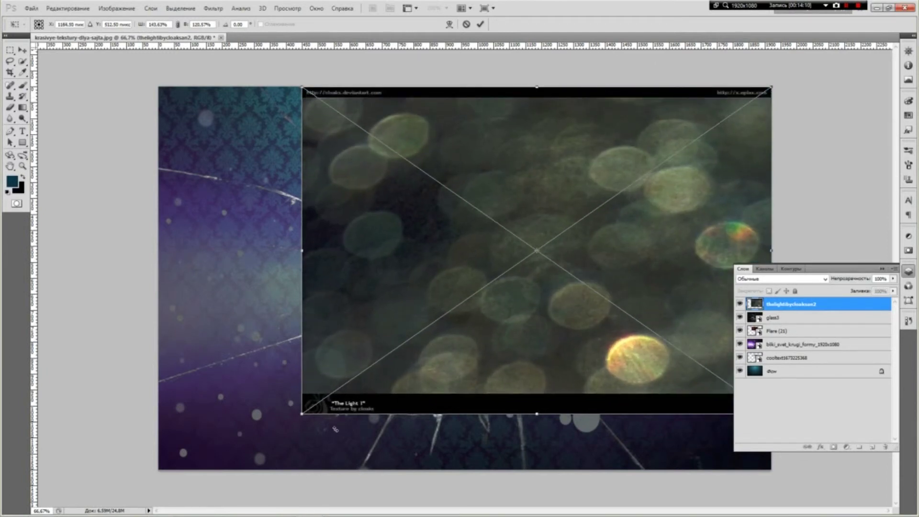
left_click_drag(301, 413, 159, 470)
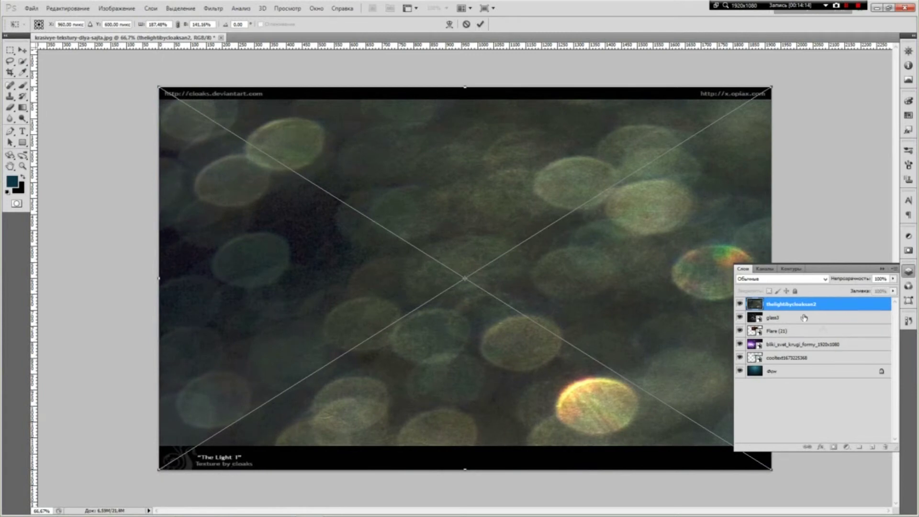
Try the light circles texture layer in Замена светлым mode, and delete the layer
left_click(760, 282)
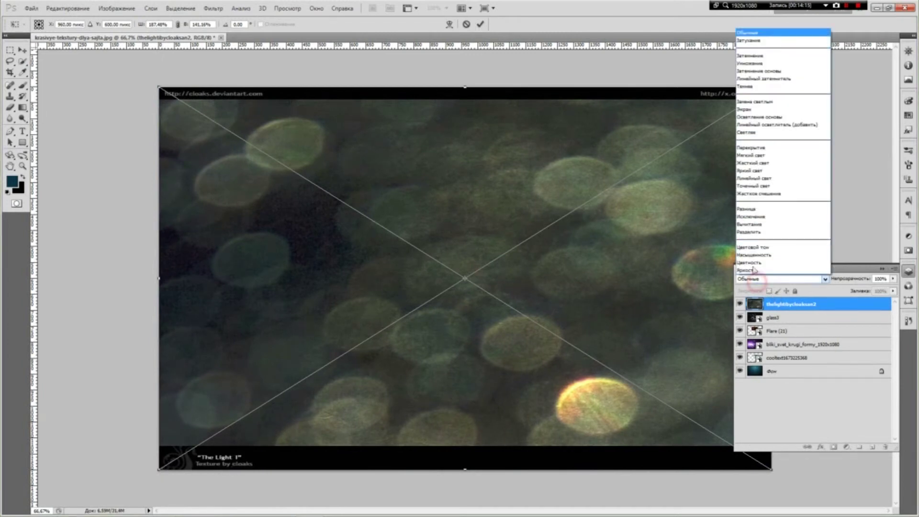
left_click(747, 104)
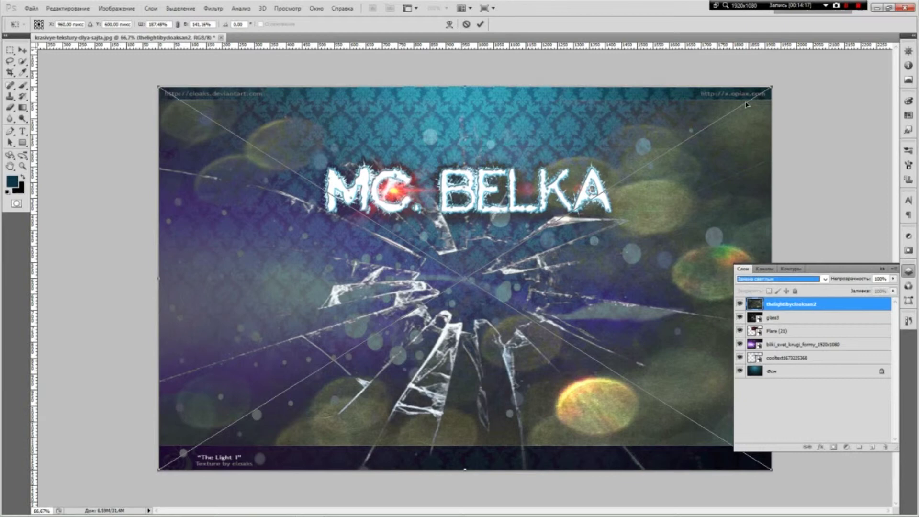
key("Return")
key("Return")
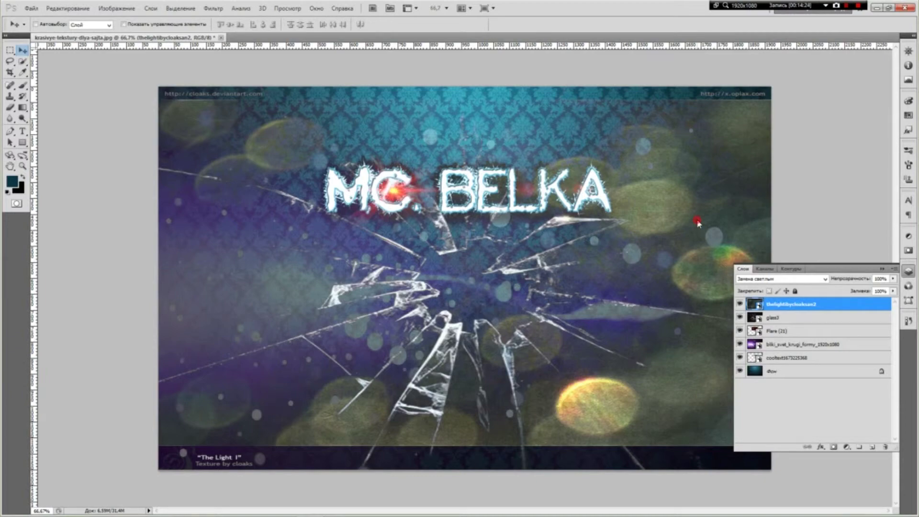
key("Delete")
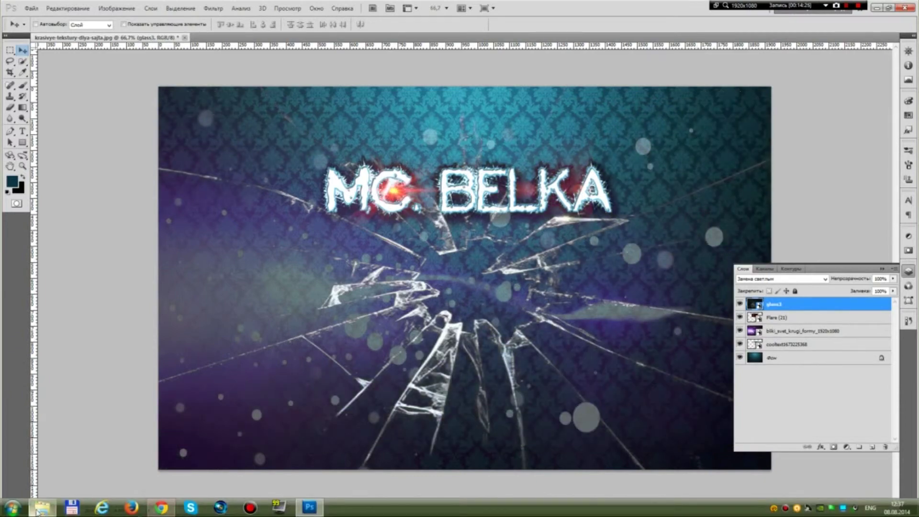
left_click(42, 511)
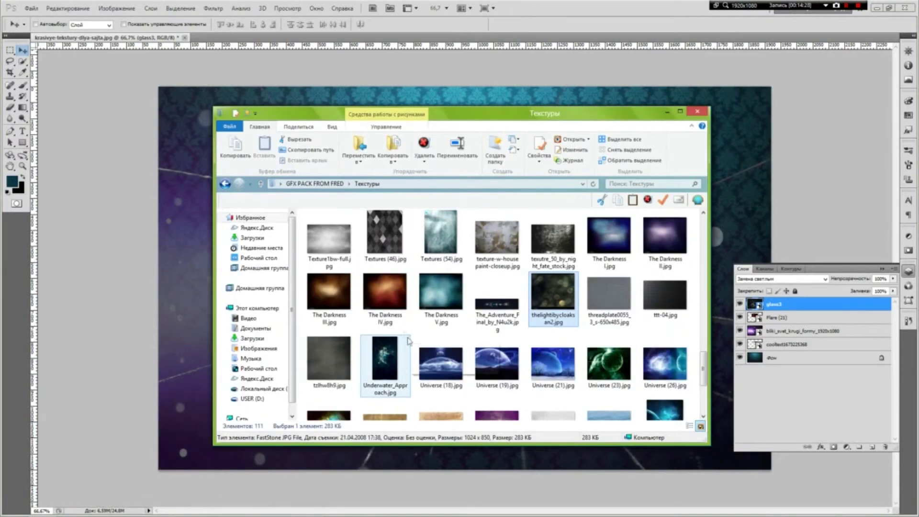
left_click_drag(378, 302, 622, 170)
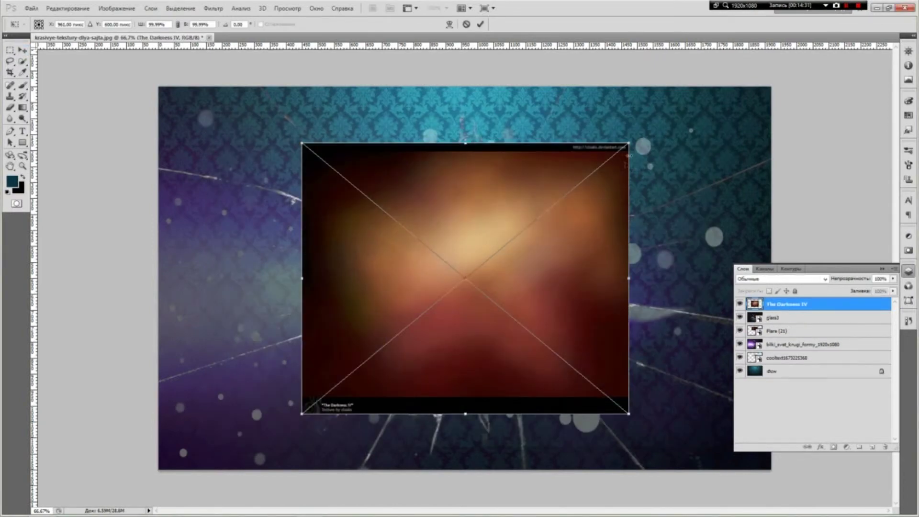
key("Escape")
Place texutre_50_by_night_fate_stock.jpg from the Текстуры folder as the top layer, stretched over the whole canvas
mouse_move(90, 505)
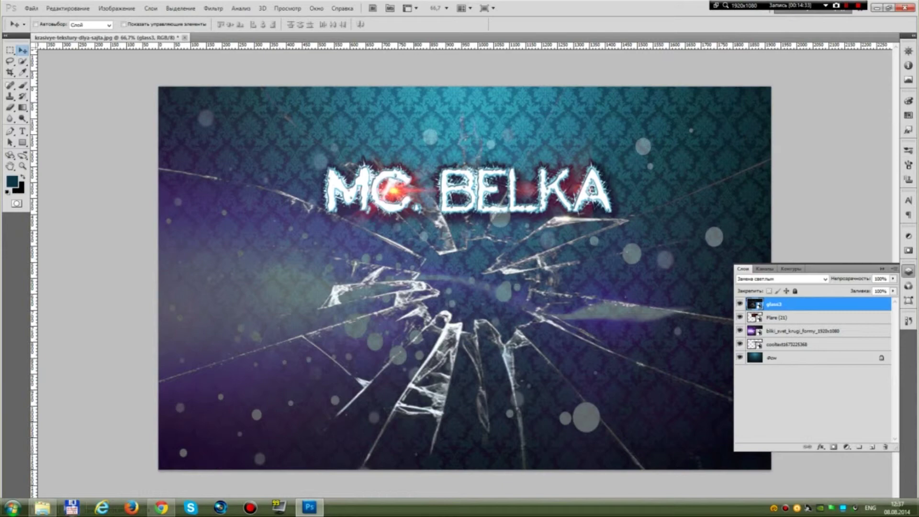
left_click(43, 507)
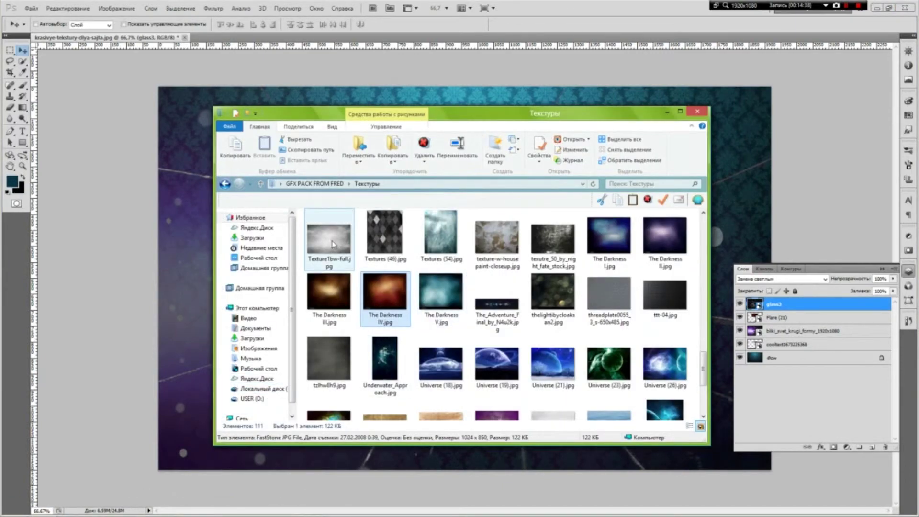
left_click(720, 171)
key("ctrl+t")
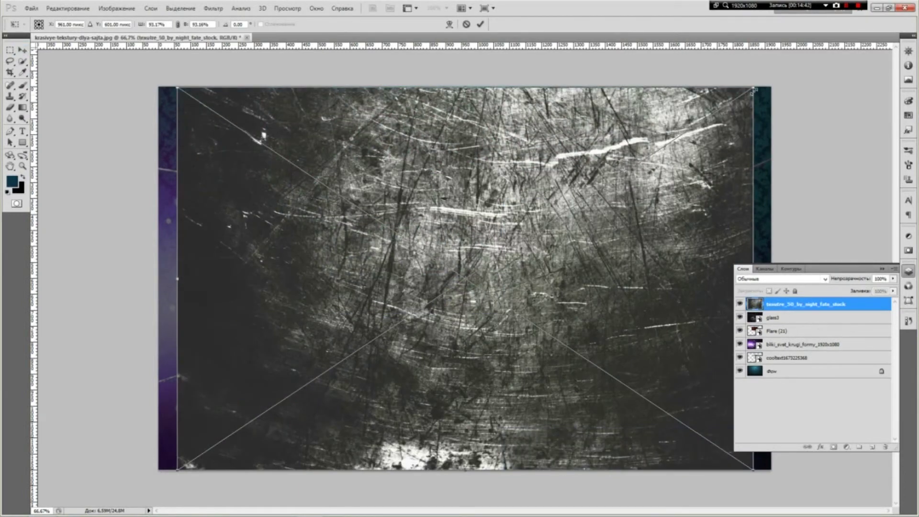
left_click_drag(753, 88, 770, 88)
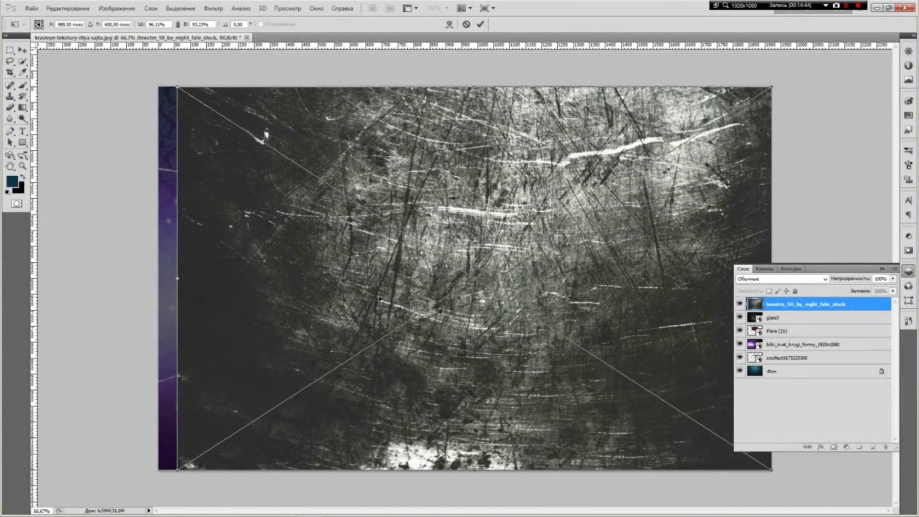
left_click_drag(176, 469, 155, 473)
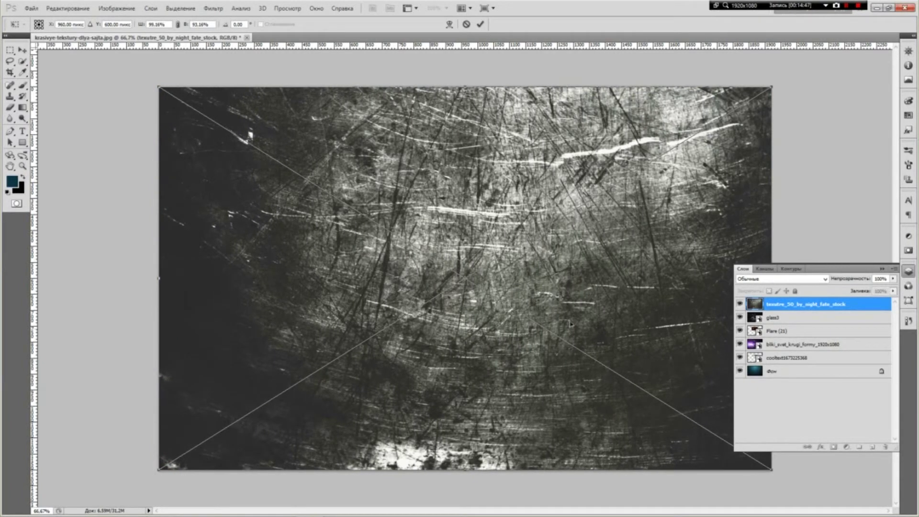
key("Return")
Set the scratched texture layer's blend mode to Замена светлым
left_click(755, 284)
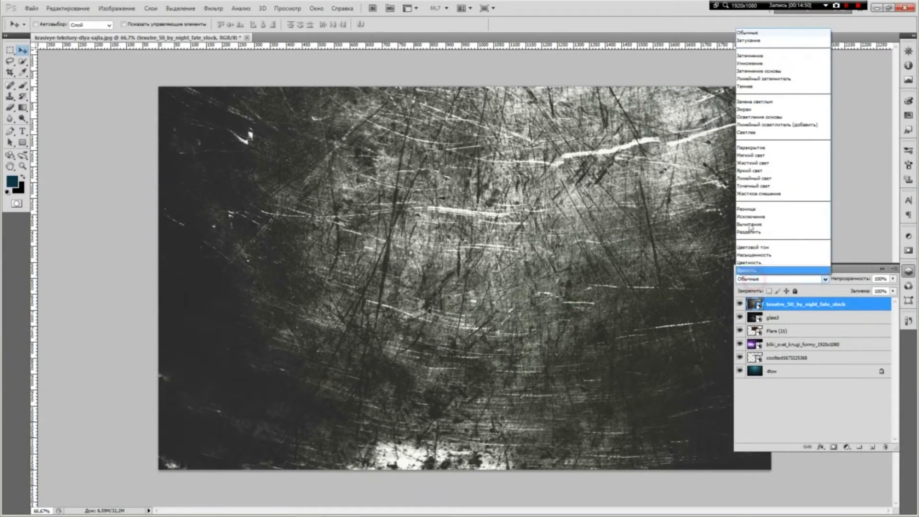
left_click(355, 214)
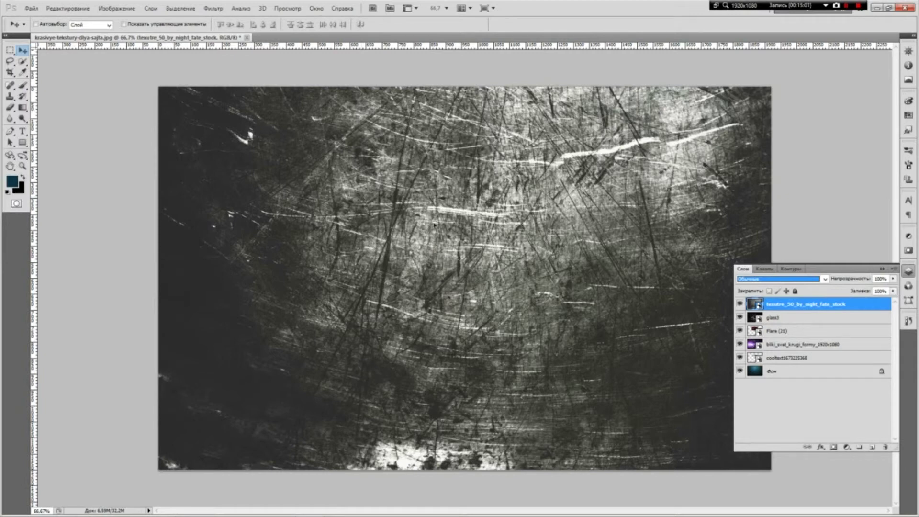
left_click(500, 279)
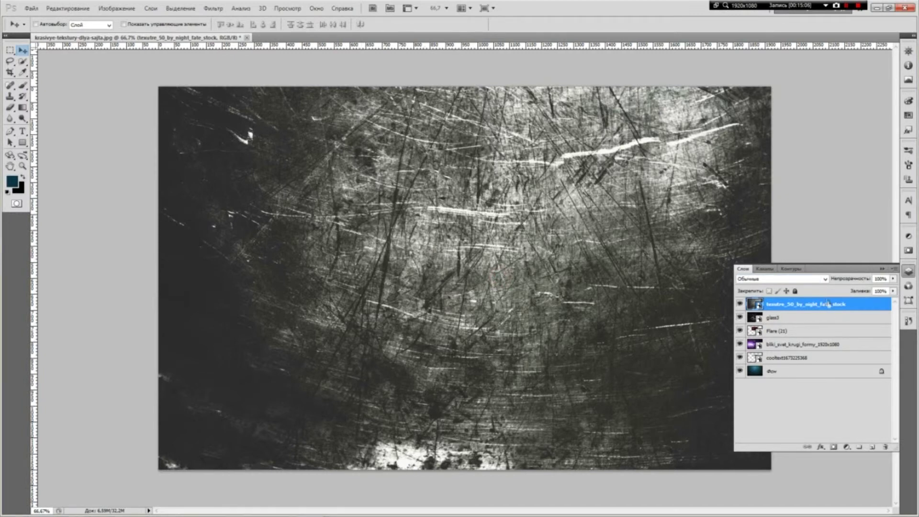
left_click(779, 280)
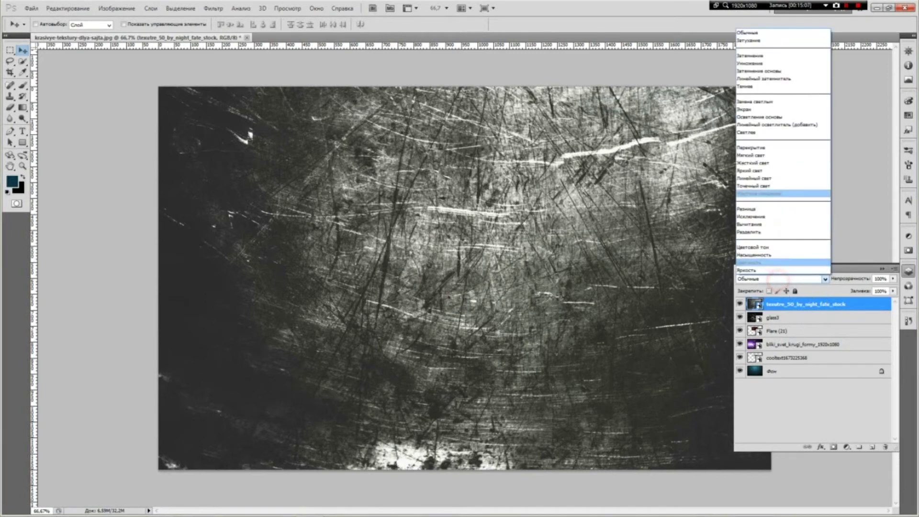
left_click(748, 102)
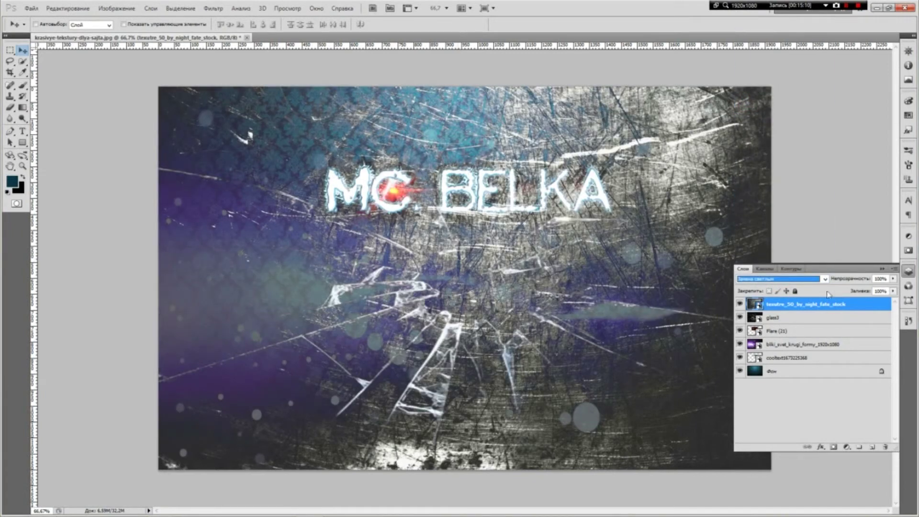
Lower the scratched texture layer's opacity to 40%
left_click(893, 279)
left_click_drag(894, 288, 869, 295)
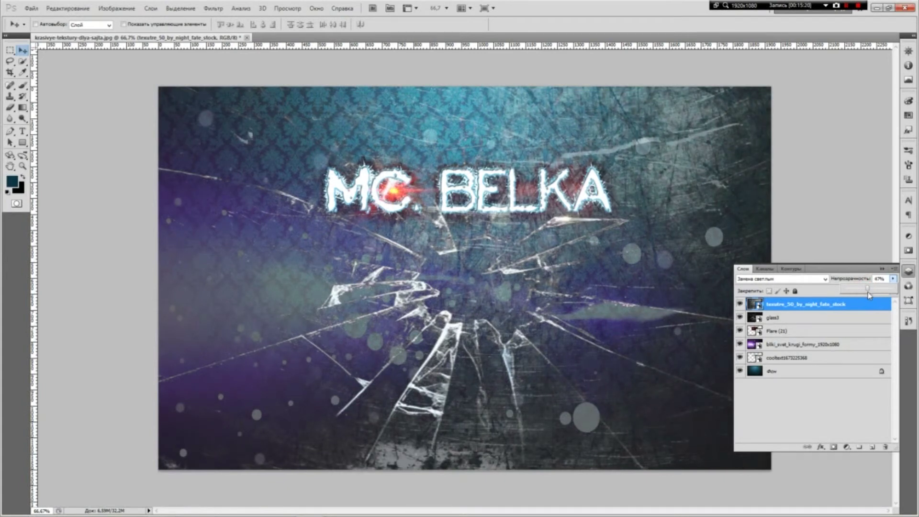
left_click_drag(868, 290, 865, 292)
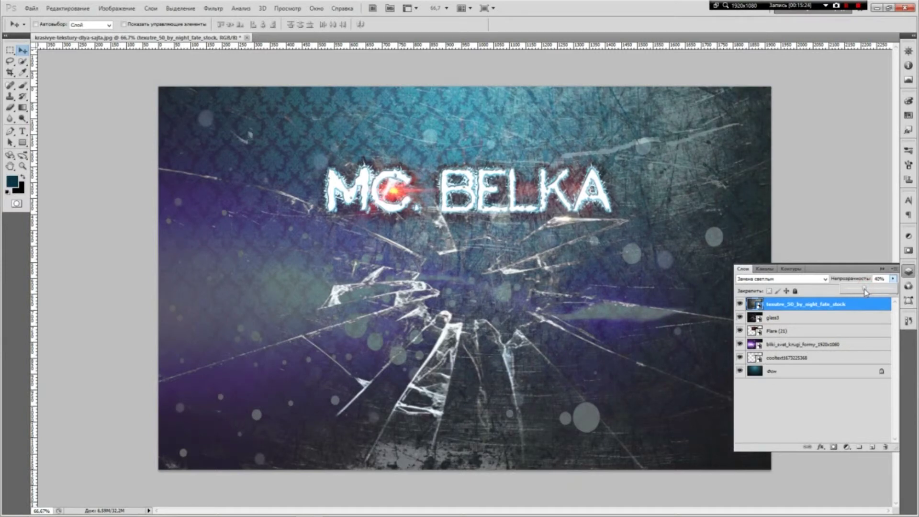
left_click(908, 272)
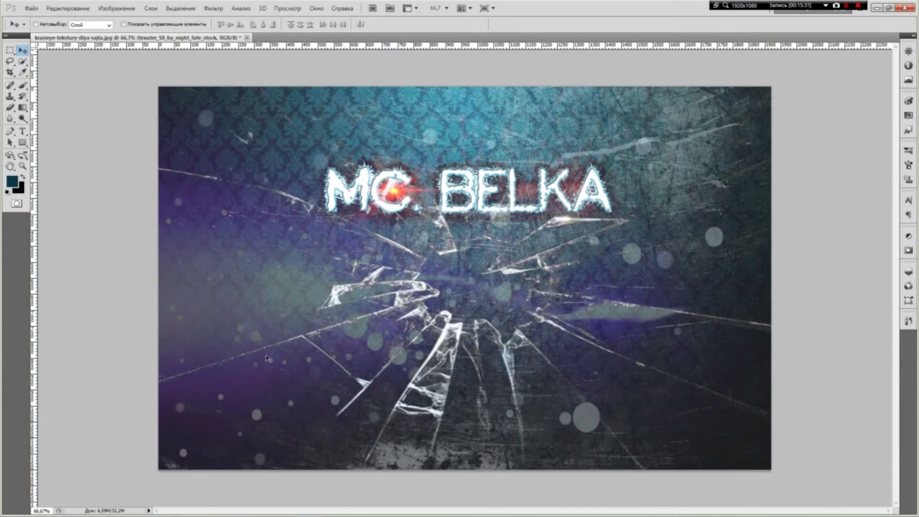
Place podpishis1.png from the pack's Другое folder centred just below the MC. BELKA logo
left_click(40, 508)
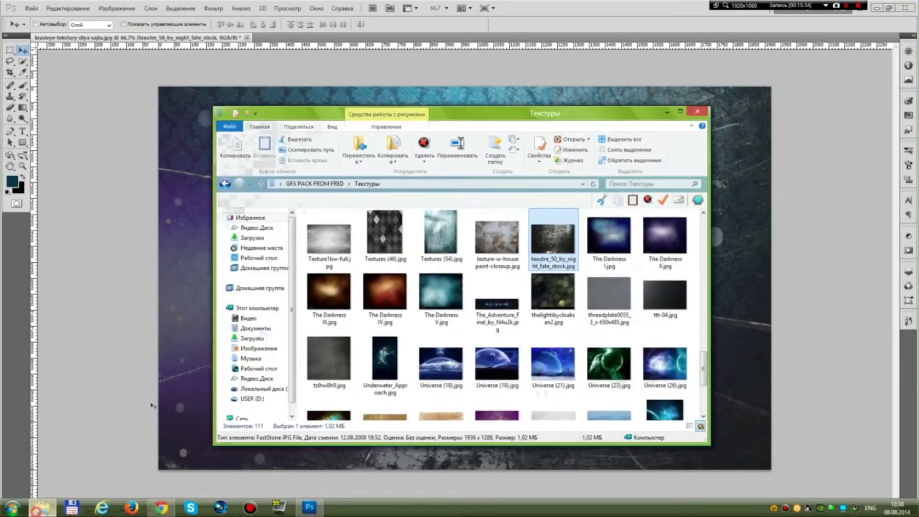
key("BackSpace")
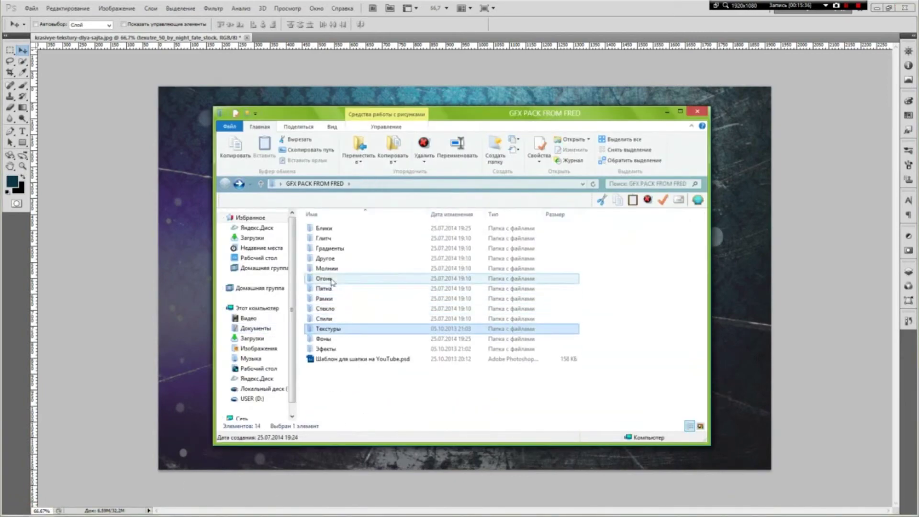
double_click(328, 258)
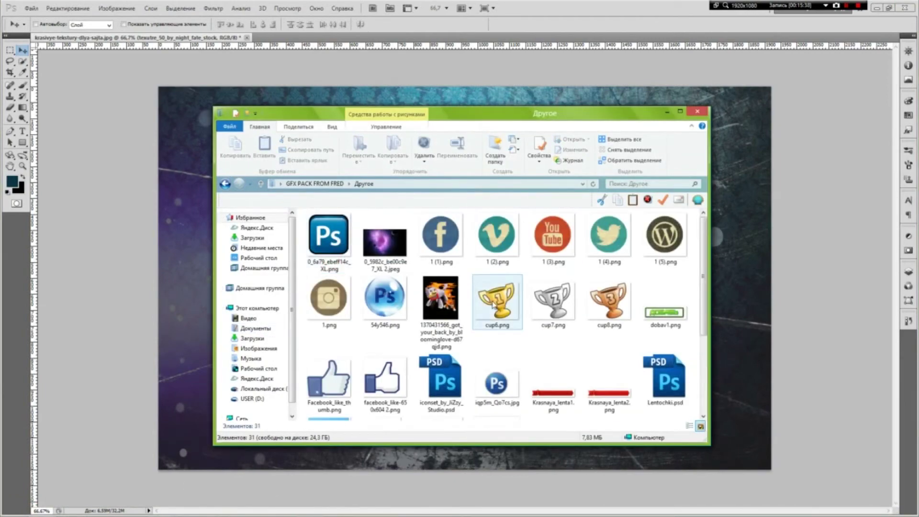
scroll(493, 304, "down", 2)
left_click_drag(609, 357, 715, 269)
left_click_drag(517, 262, 501, 232)
key("Return")
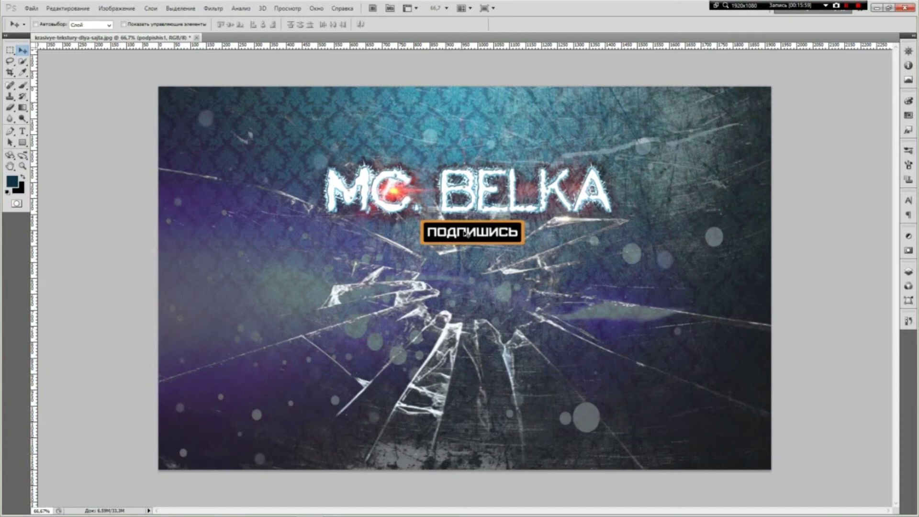
Try the Замена светлым and Затухание blend modes on the ПОДПИШИСЬ badge layer, and return it to Обычные
left_click(908, 272)
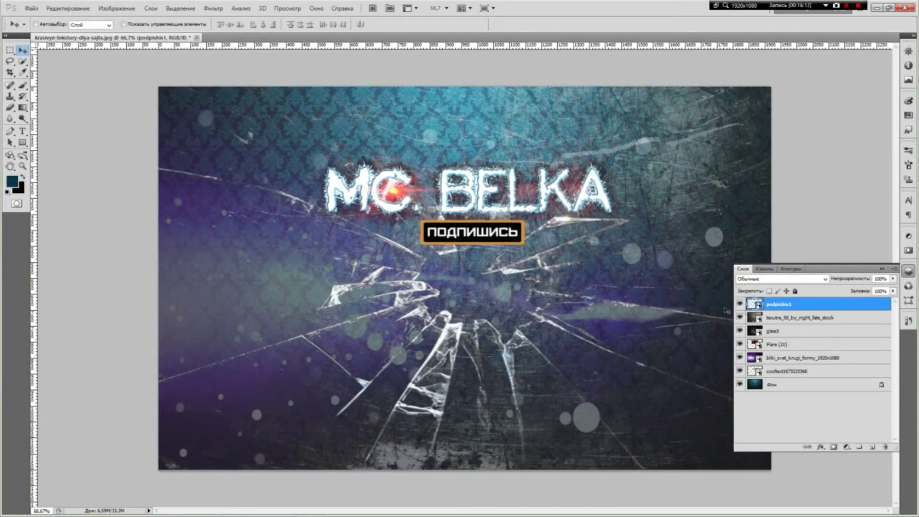
left_click(757, 280)
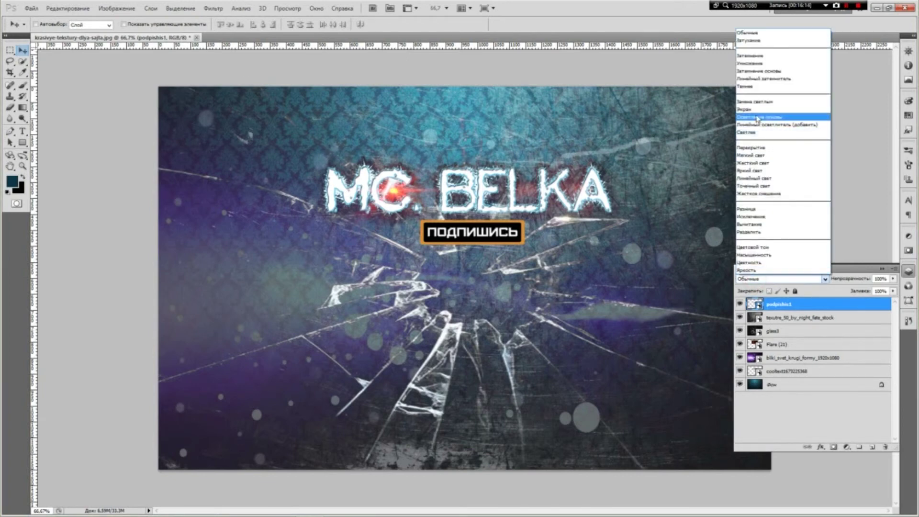
left_click(755, 102)
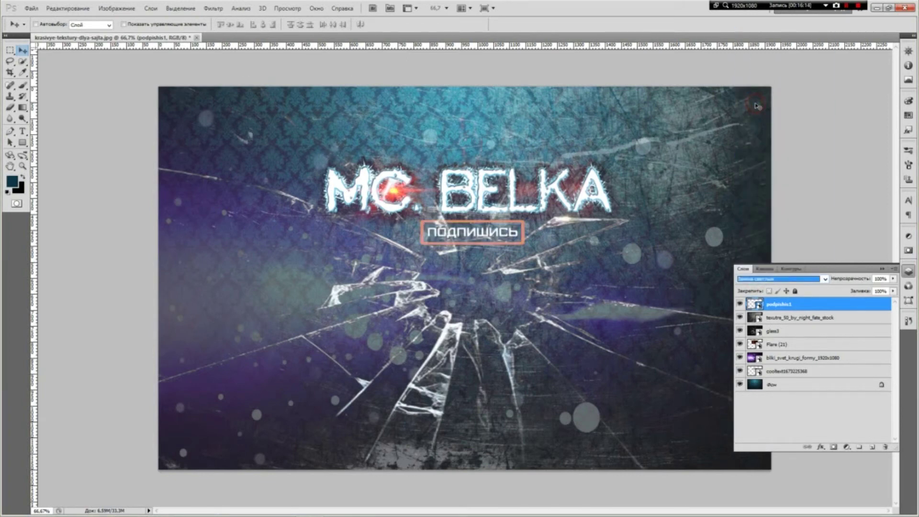
left_click(777, 281)
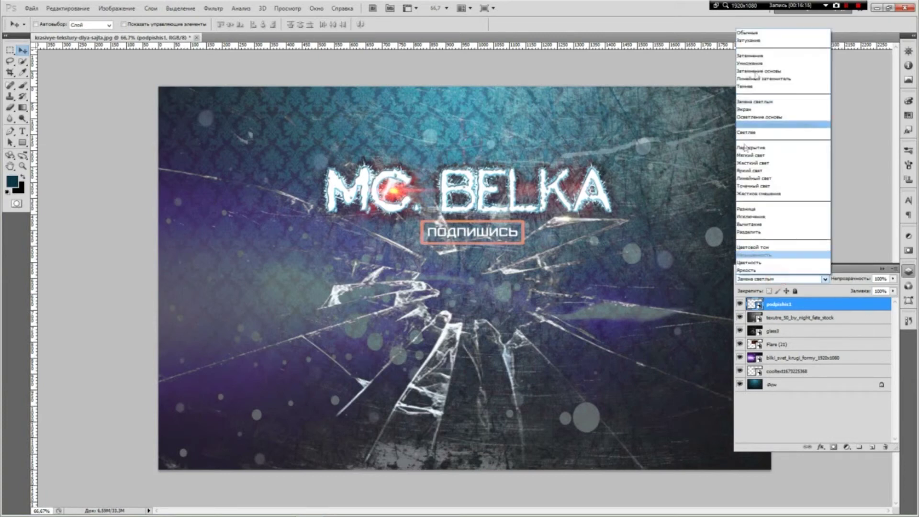
left_click(747, 43)
left_click(771, 282)
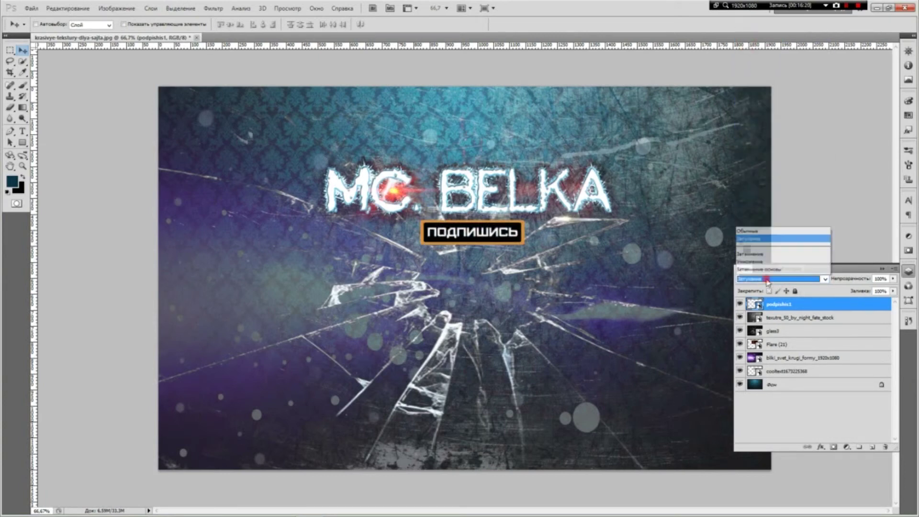
left_click(747, 32)
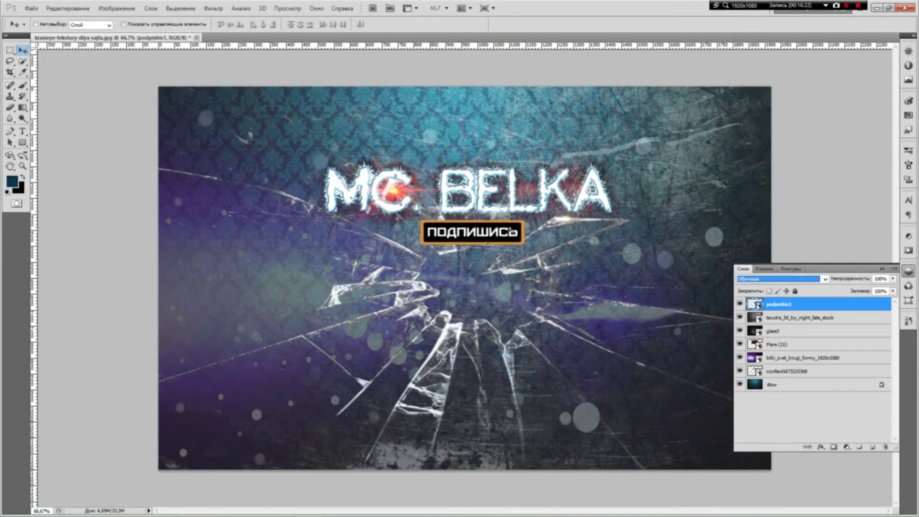
Lower the ПОДПИШИСЬ badge's opacity to 80% and shift the badge slightly to the left
left_click(893, 279)
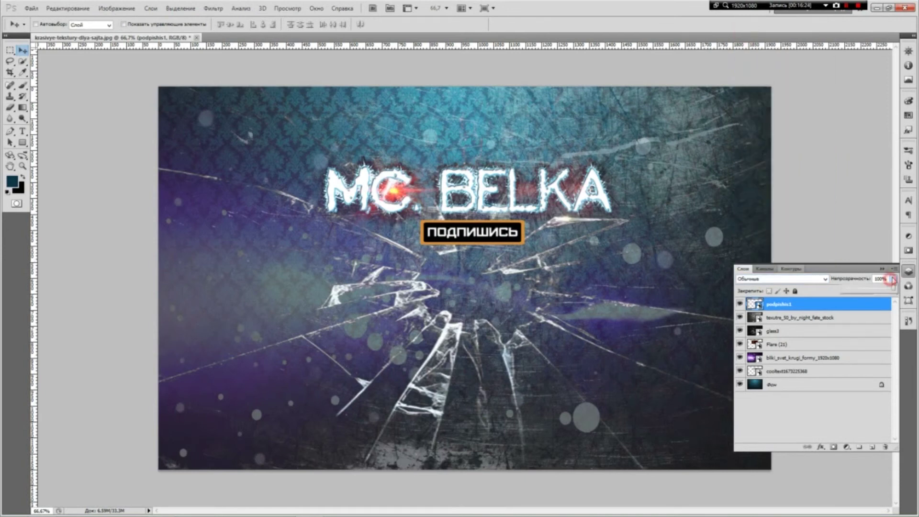
left_click_drag(886, 291, 883, 291)
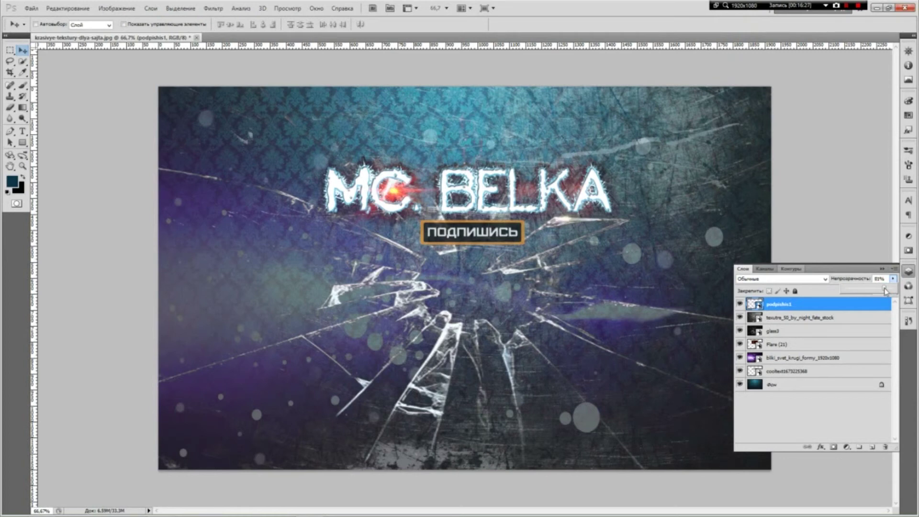
left_click(445, 235)
left_click_drag(446, 235, 441, 237)
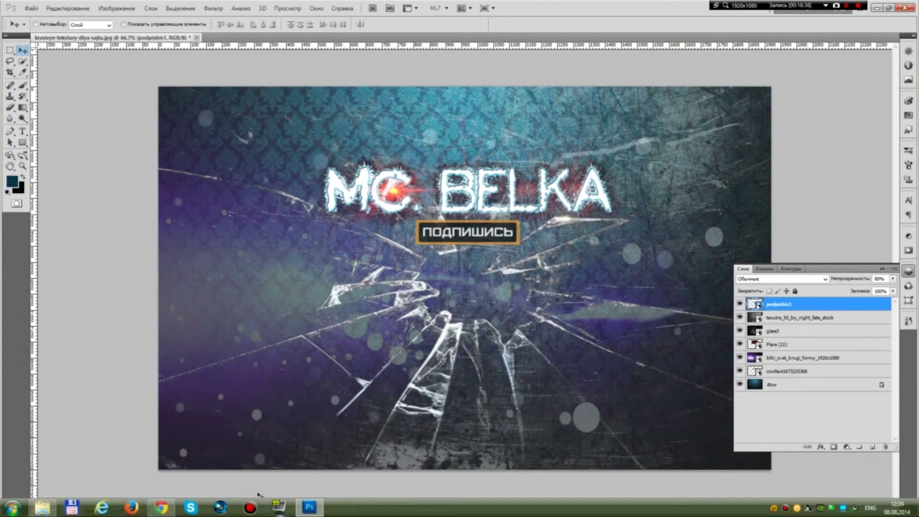
Place the YouTube icon 1 (3).png from the Другое folder directly to the right of the ПОДПИШИСЬ badge
left_click(44, 507)
scroll(378, 325, "up", 2)
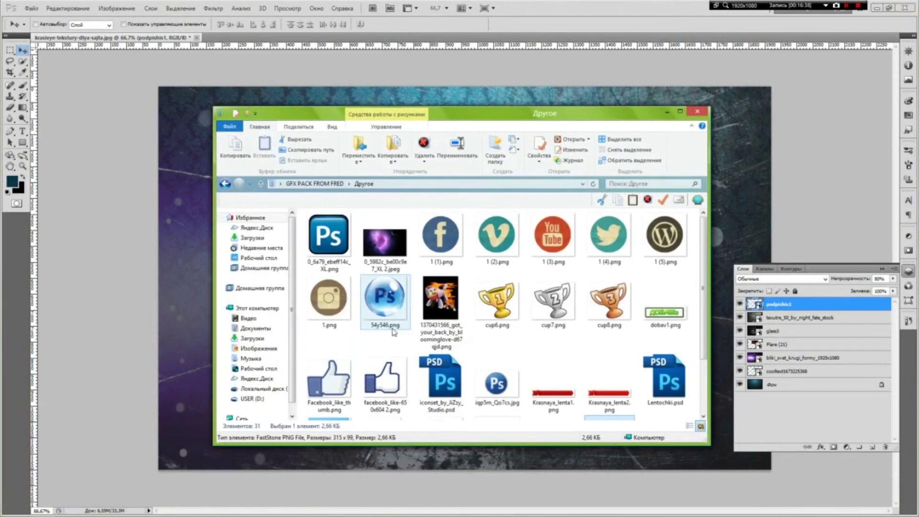
left_click_drag(553, 237, 730, 196)
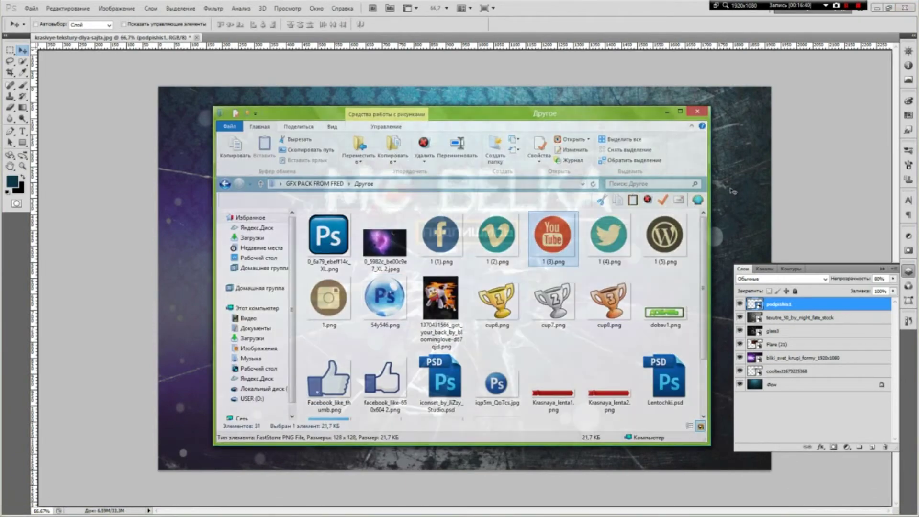
left_click_drag(461, 272, 539, 226)
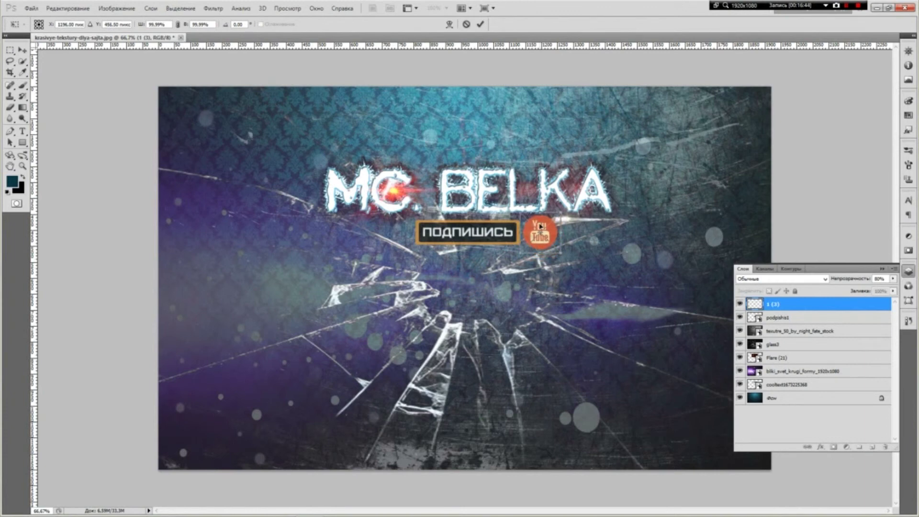
key("Return")
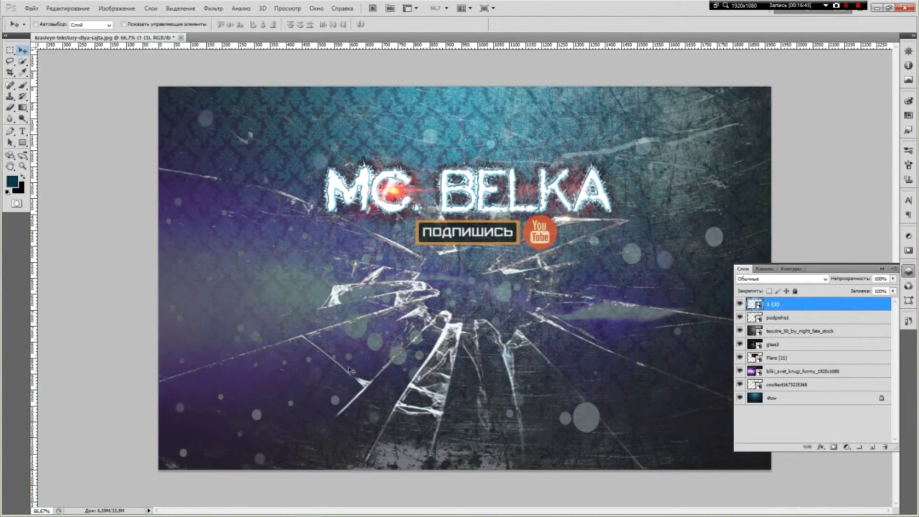
Try placing the red ribbon Krasnaya_lenta2.png from the Другое folder below the ПОДПИШИСЬ badge
mouse_move(189, 514)
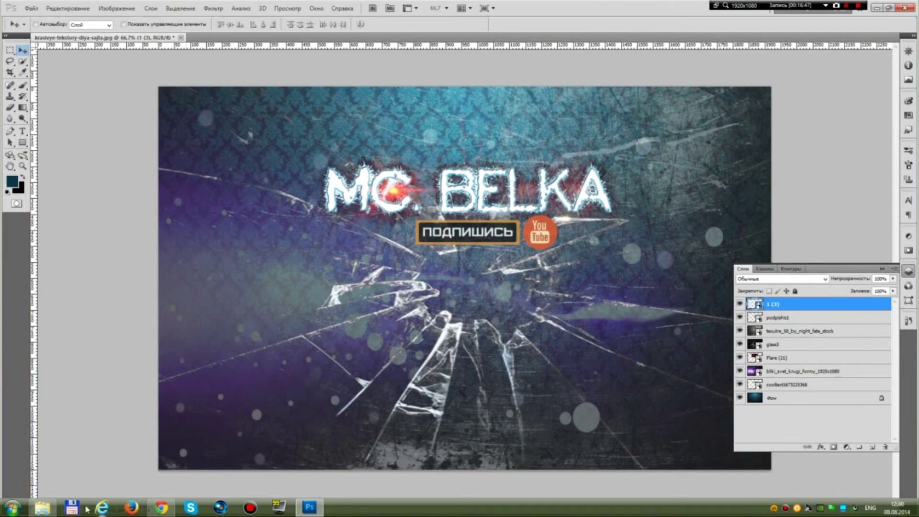
left_click(48, 512)
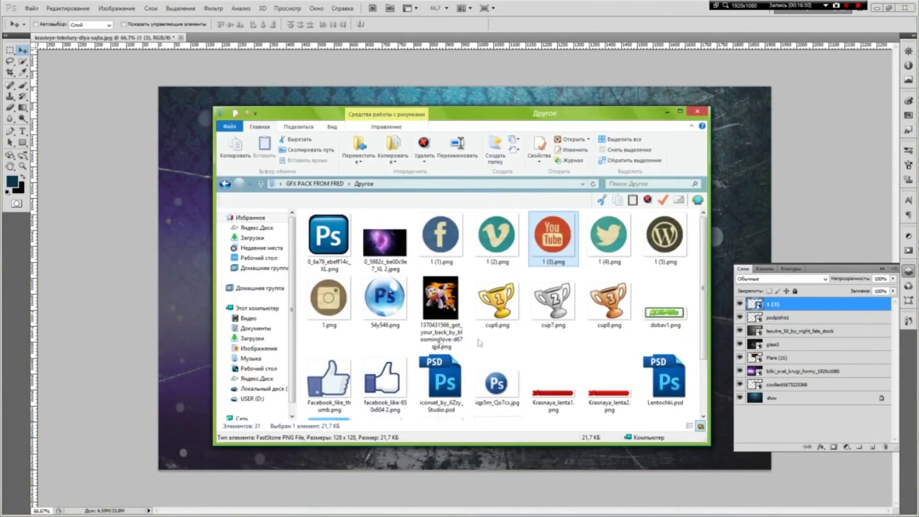
scroll(497, 342, "down", 2)
scroll(498, 341, "up", 2)
scroll(498, 341, "down", 2)
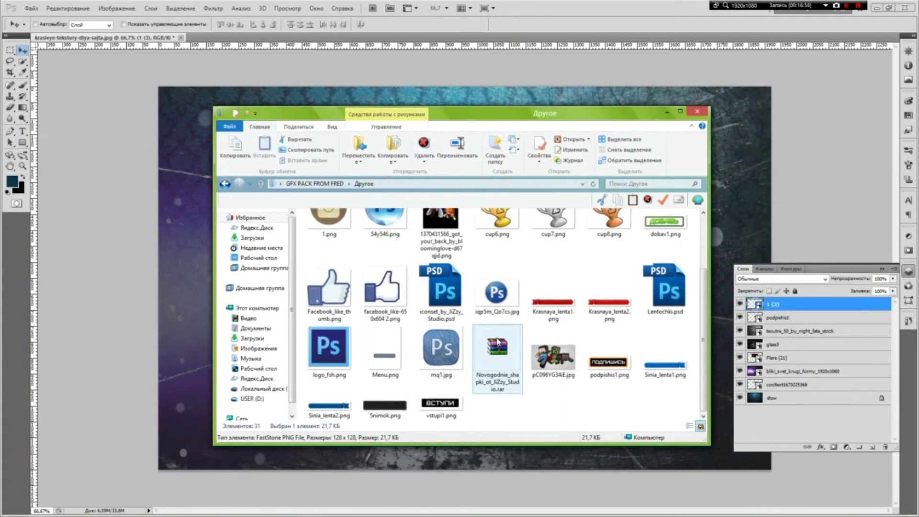
left_click_drag(609, 300, 727, 201)
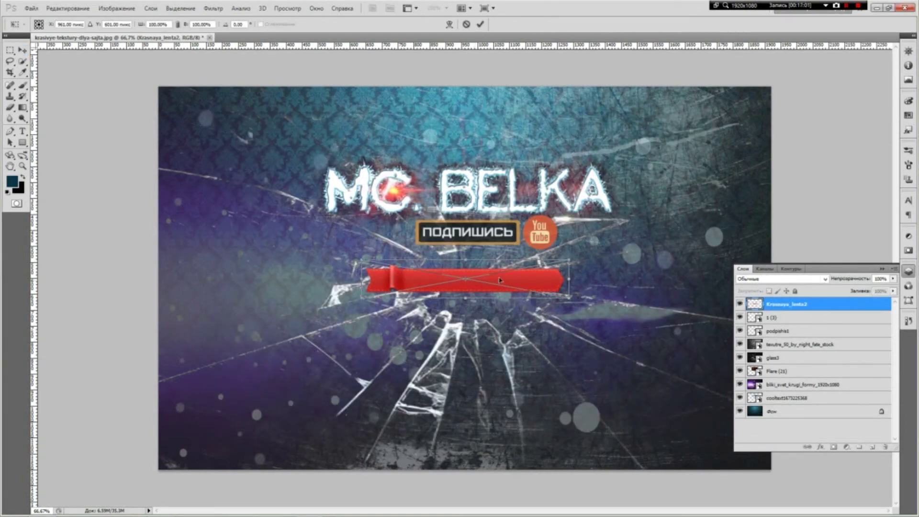
key("Escape")
left_click(908, 271)
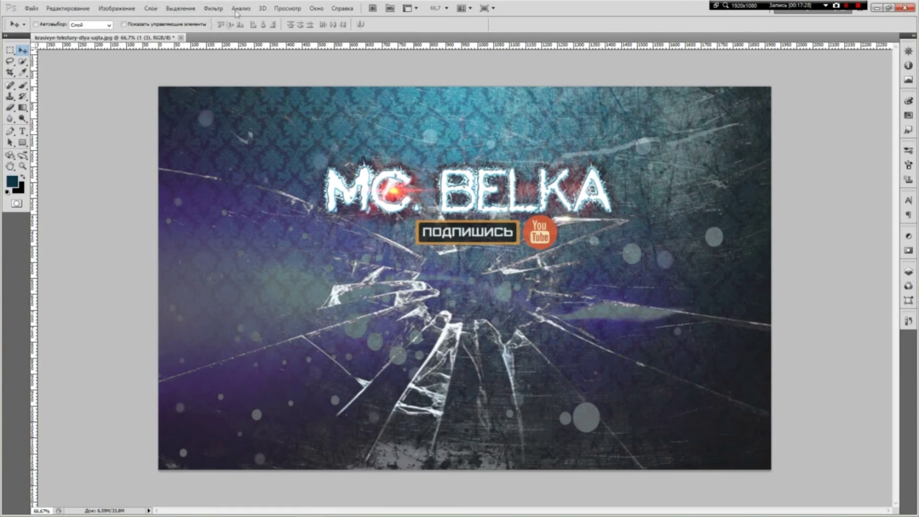
left_click(22, 131)
left_click(112, 24)
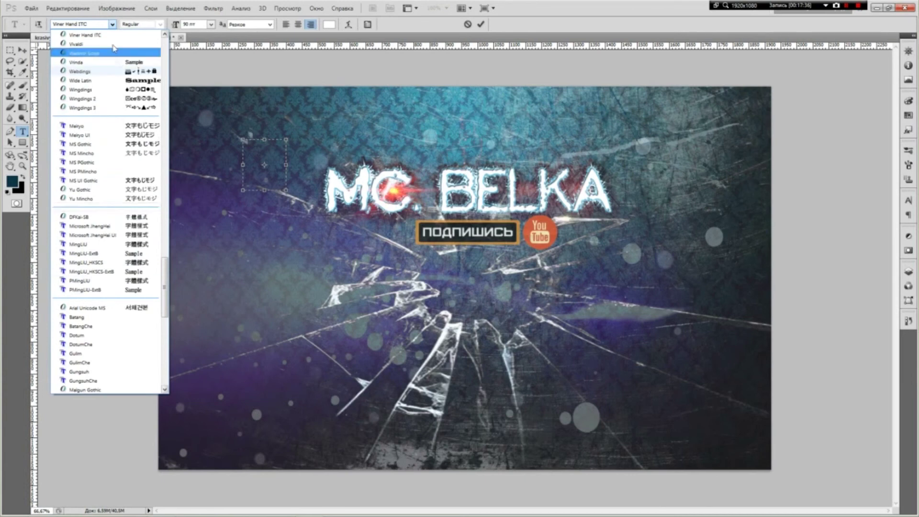
left_click(112, 24)
left_click(23, 50)
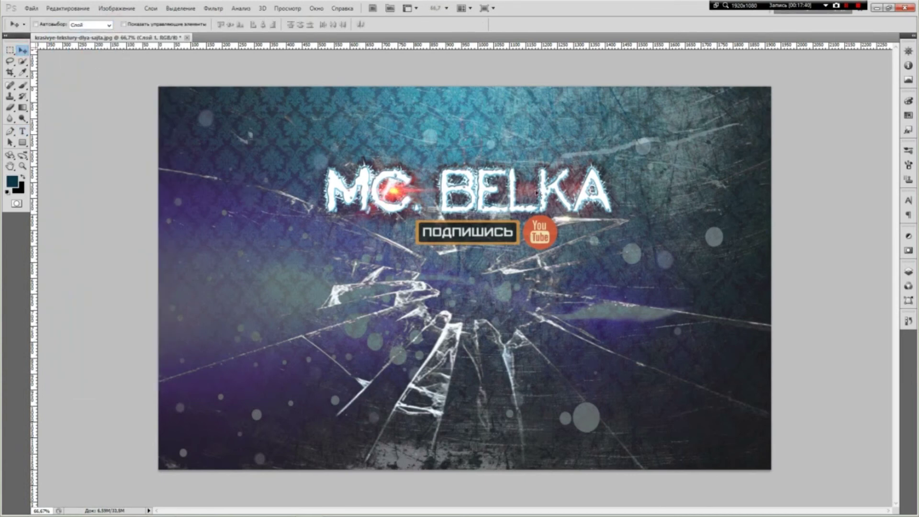